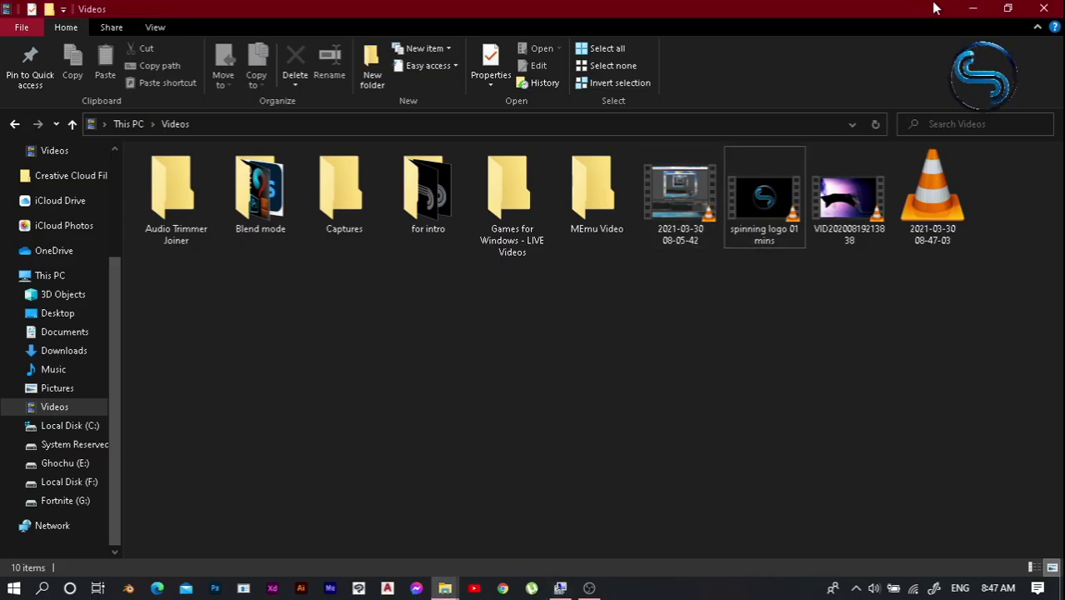
# - Minimize the Videos folder window and open This PC maximized to view the computer's drives
pyautogui.click(973, 8)
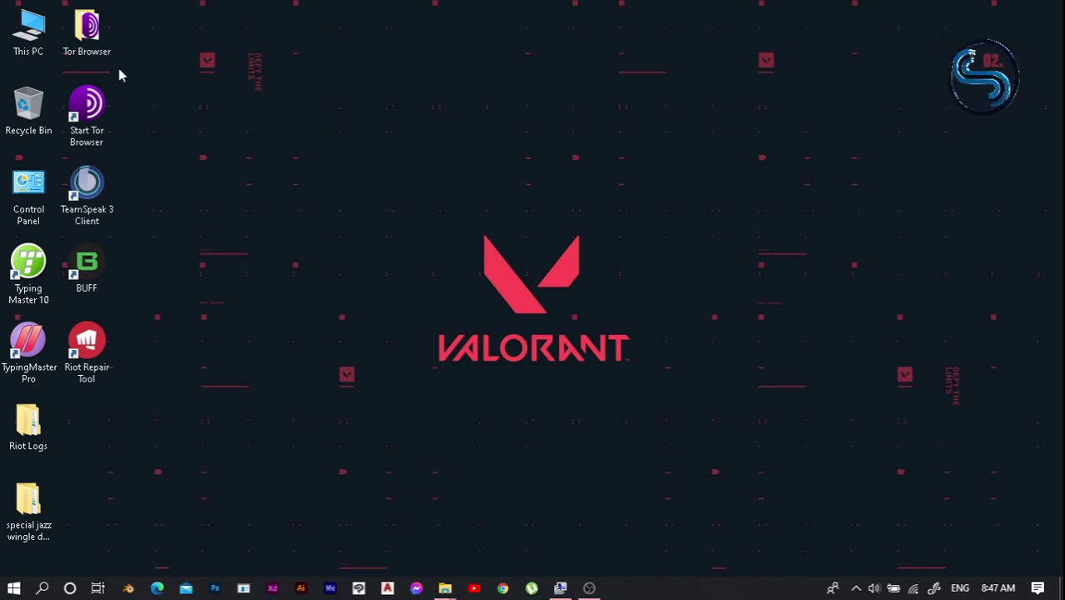
pyautogui.doubleClick(28, 31)
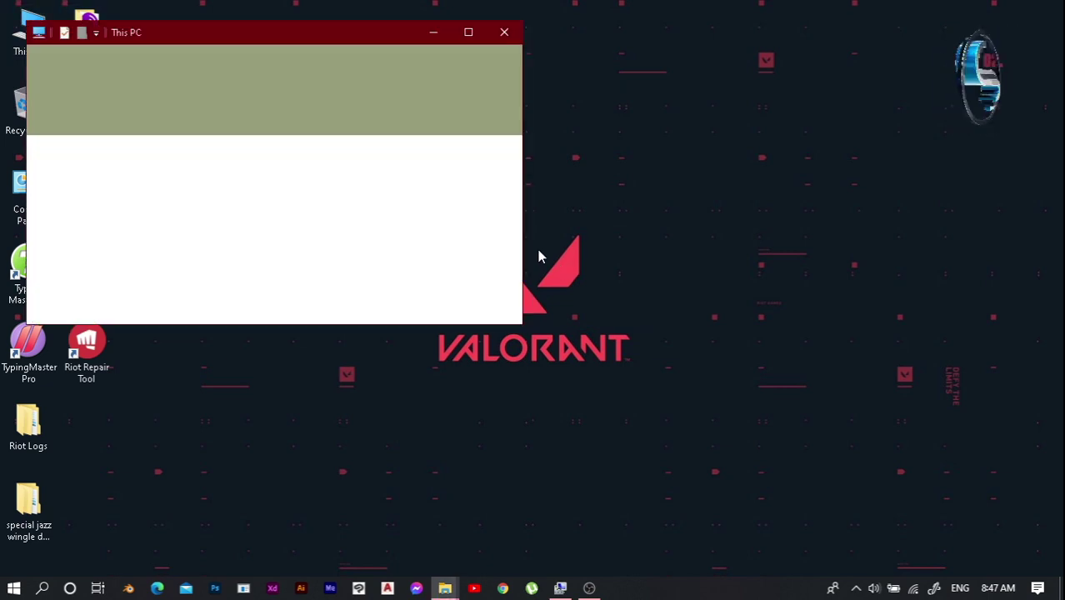
pyautogui.click(468, 31)
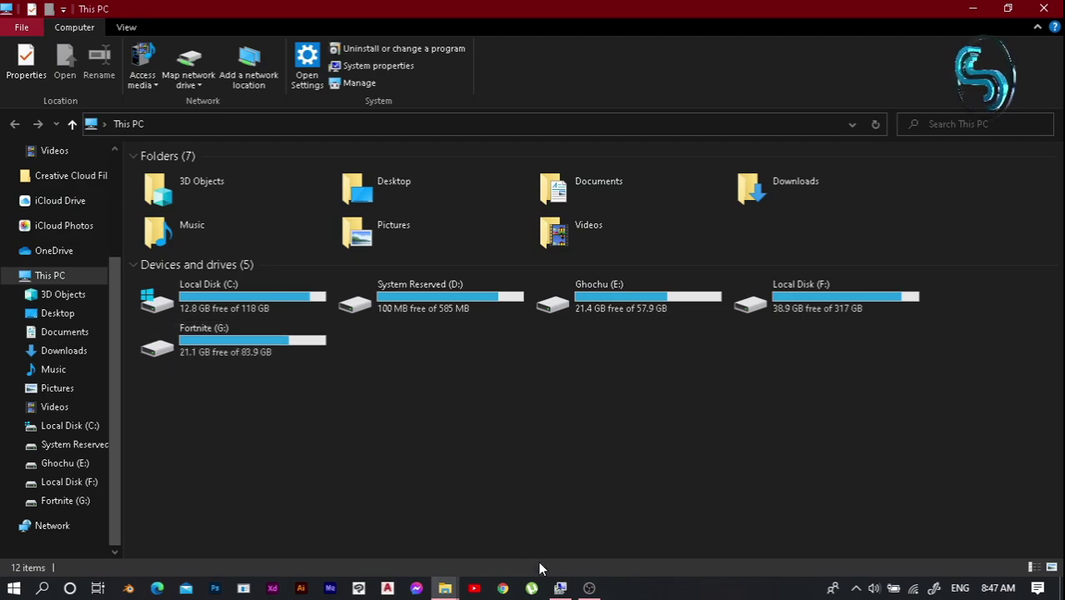
# - Switch to Computer Management and compare the volume actions offered for the G:, F:, unallocated and recovery partitions on Disk 1
pyautogui.click(561, 589)
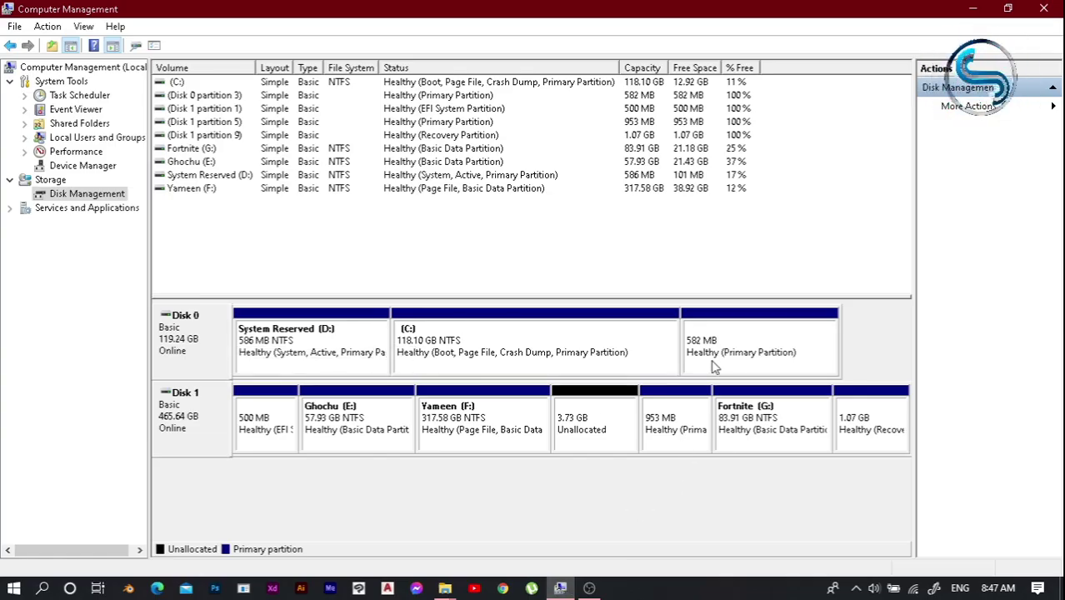
pyautogui.click(870, 421)
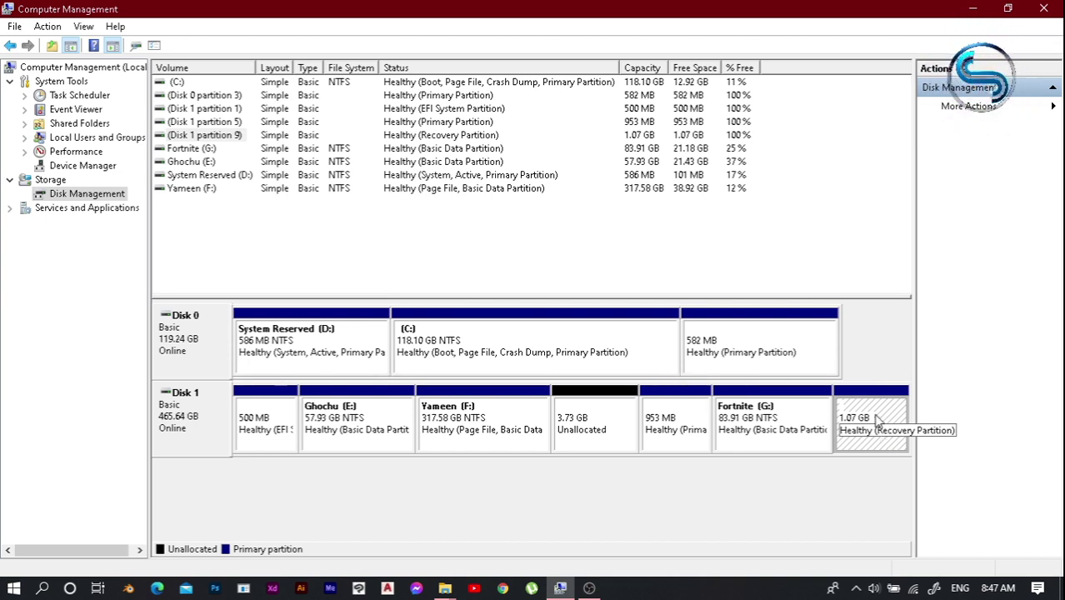
pyautogui.rightClick(780, 417)
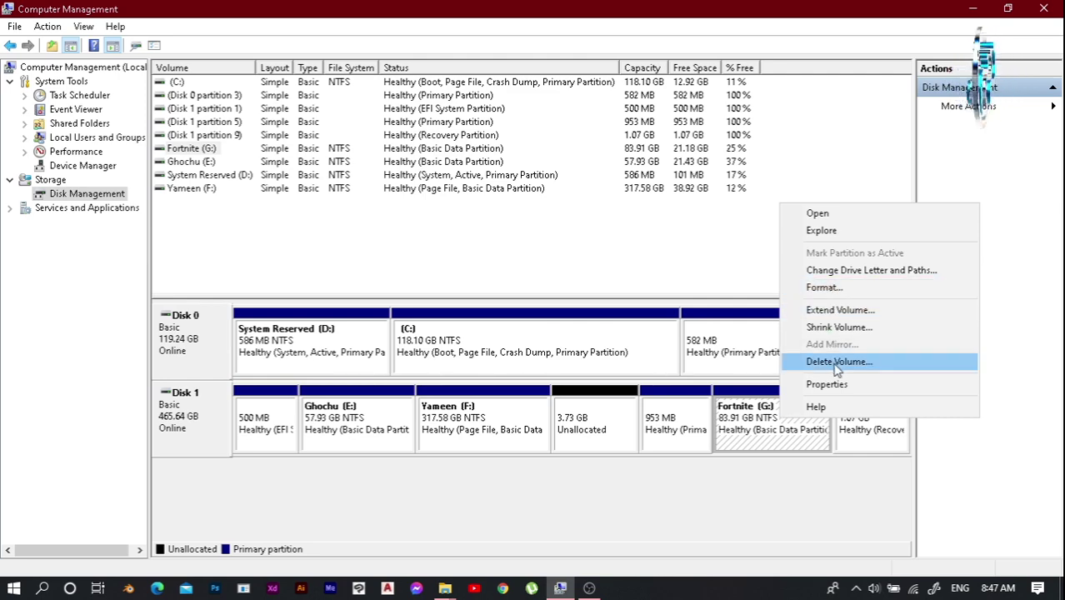
pyautogui.click(507, 430)
pyautogui.rightClick(507, 430)
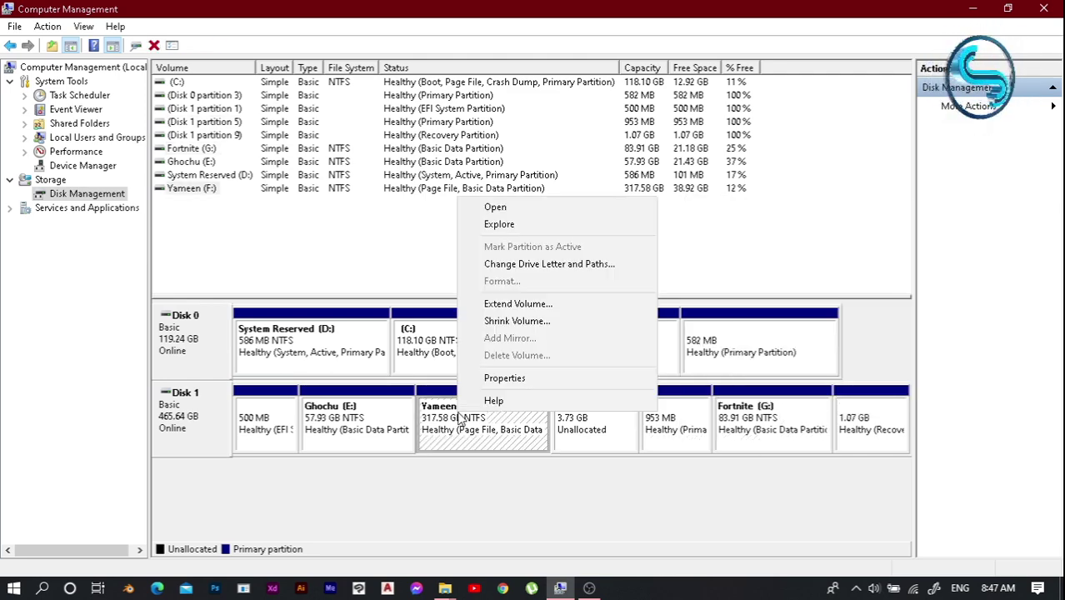
pyautogui.rightClick(572, 434)
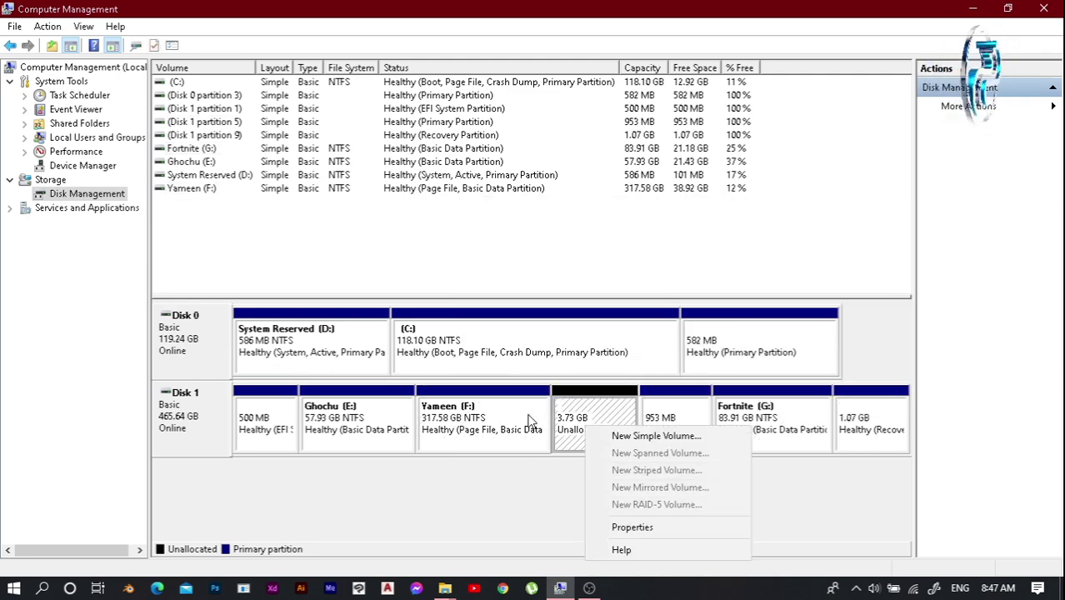
pyautogui.rightClick(531, 422)
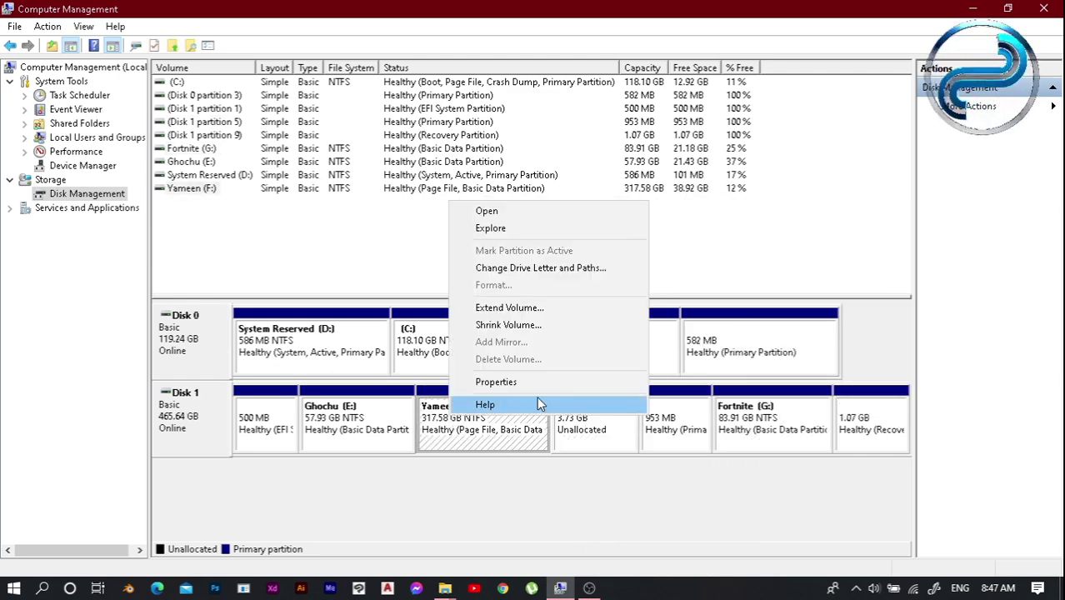
pyautogui.click(477, 501)
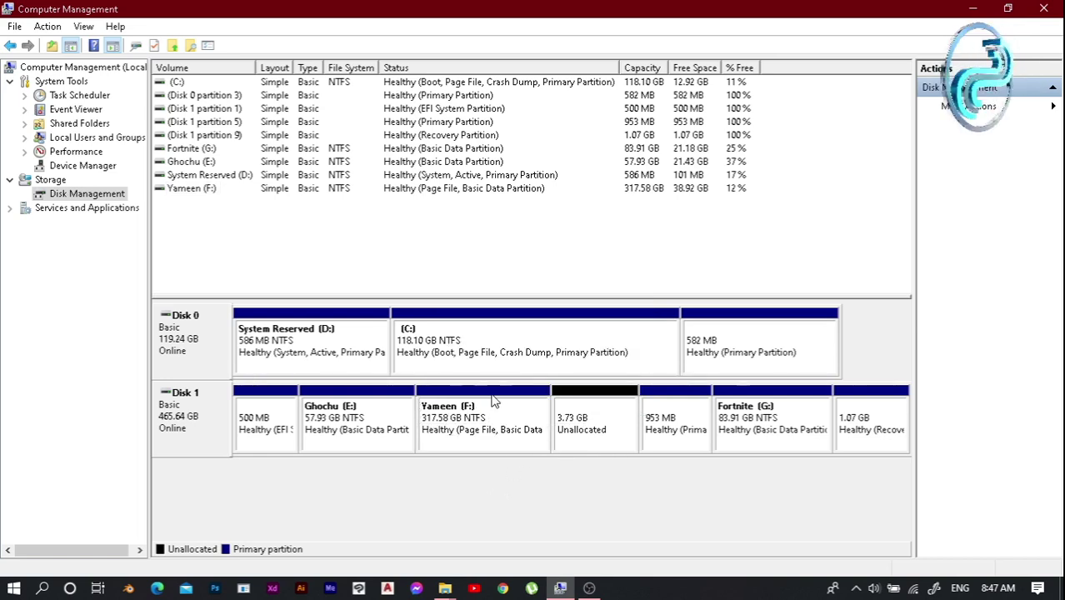
pyautogui.rightClick(875, 418)
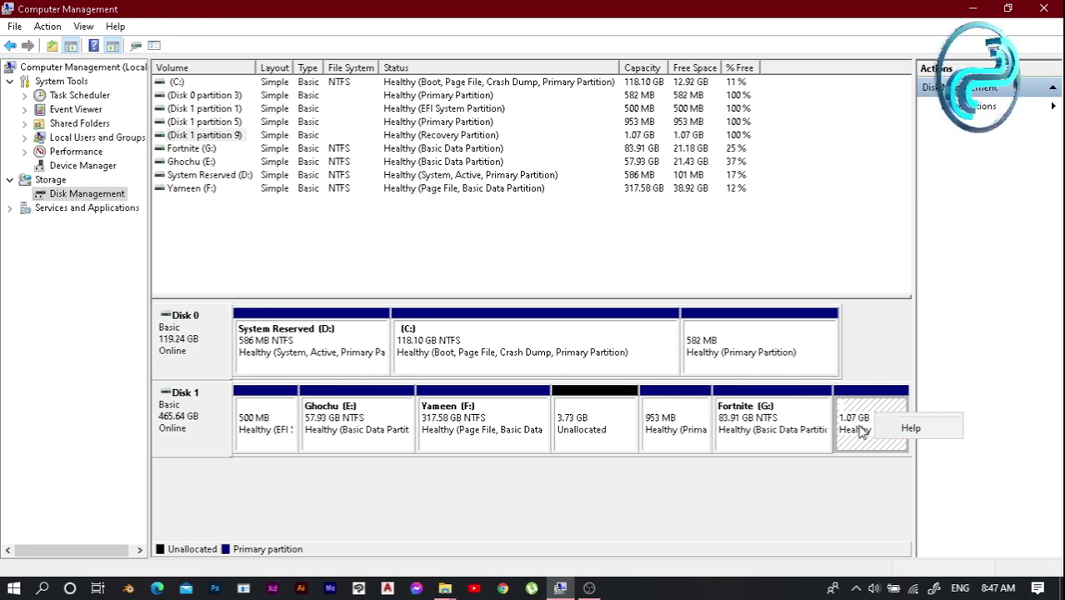
pyautogui.click(830, 487)
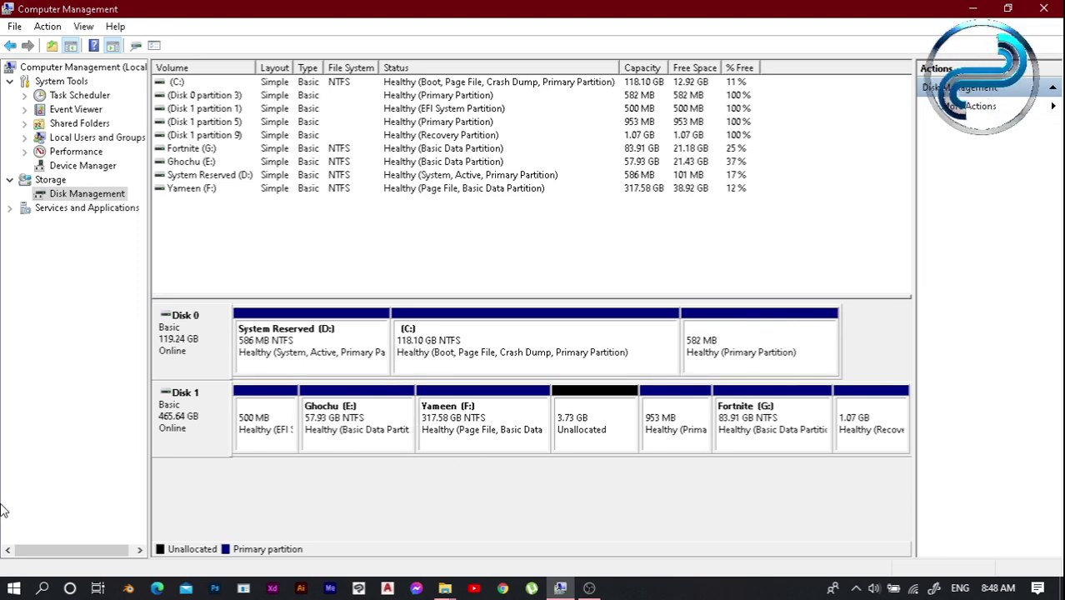
# - Search for CMD, run Command Prompt as administrator, and maximize its window
pyautogui.click(13, 588)
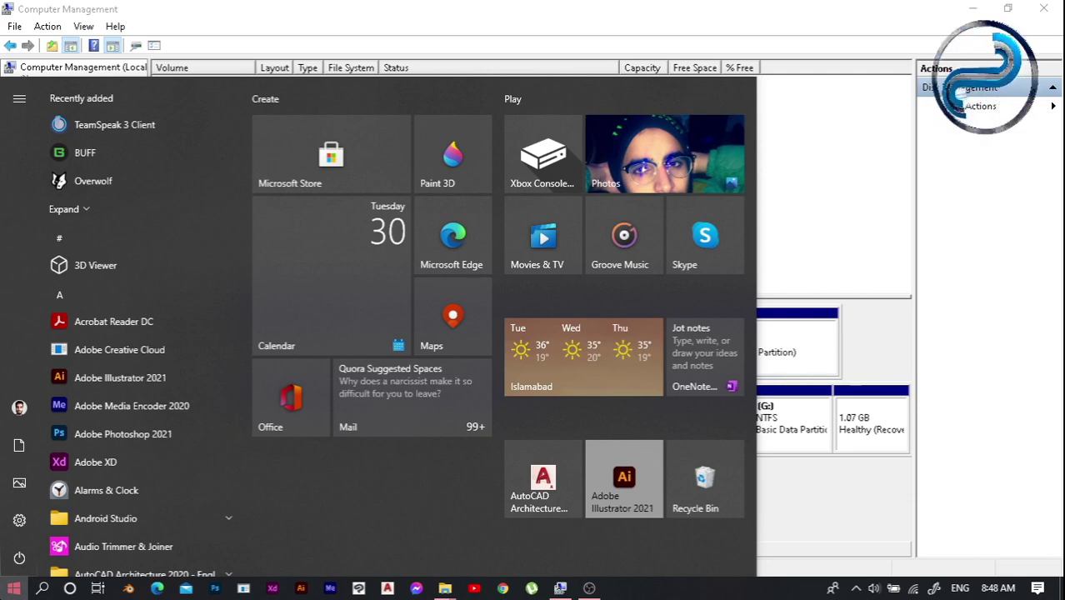
pyautogui.write('CMD')
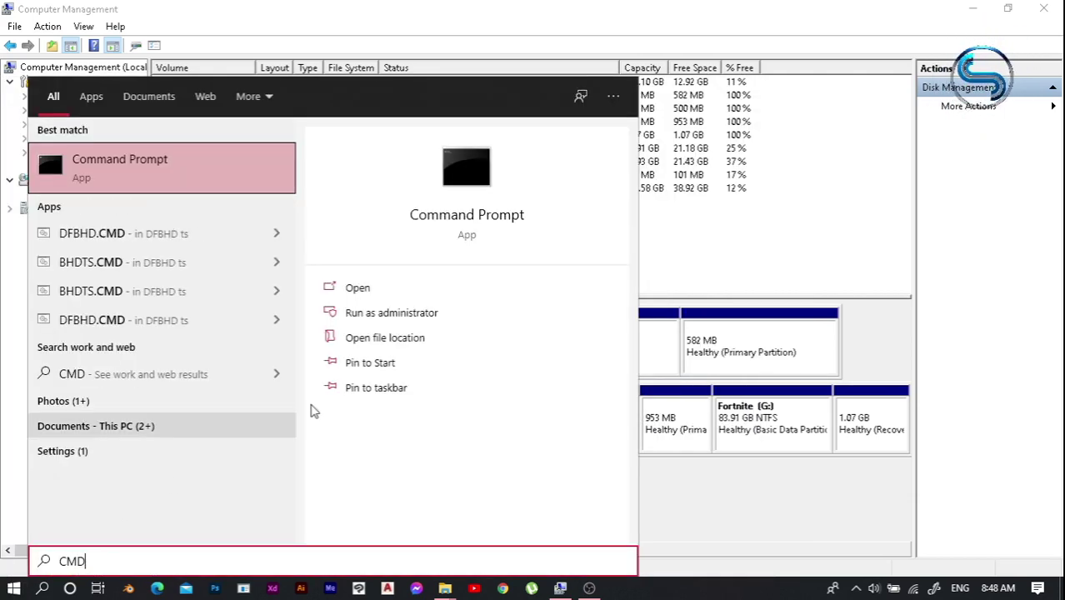
pyautogui.rightClick(114, 159)
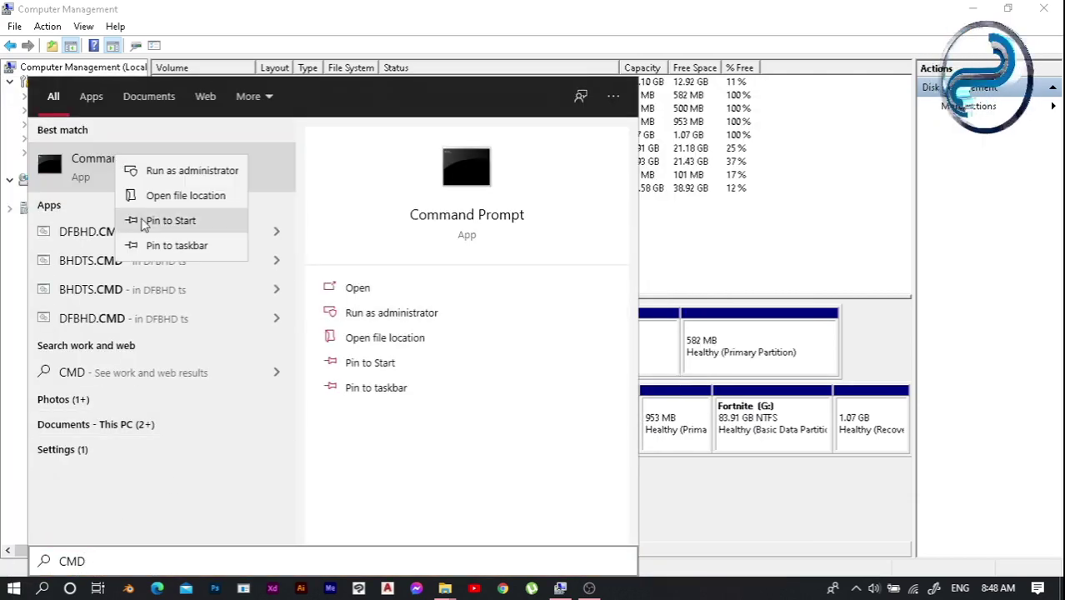
pyautogui.click(171, 173)
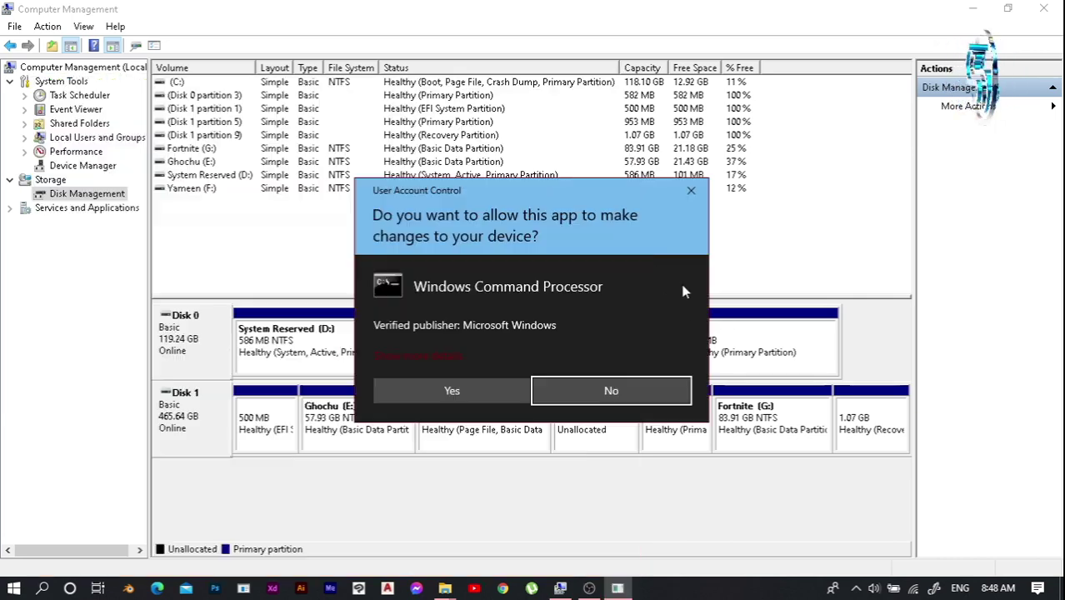
pyautogui.click(453, 390)
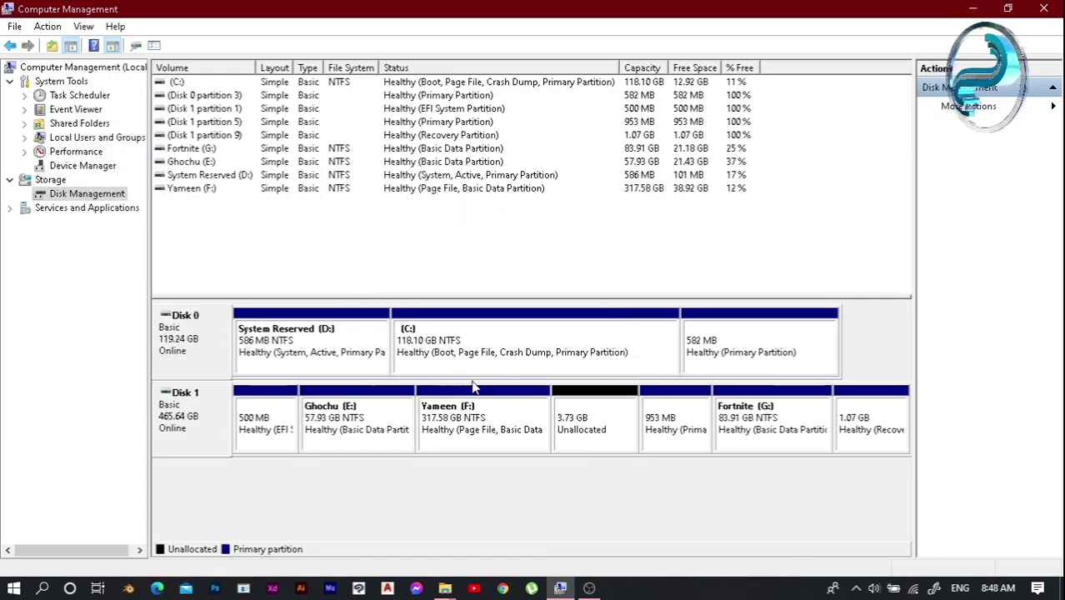
pyautogui.click(773, 73)
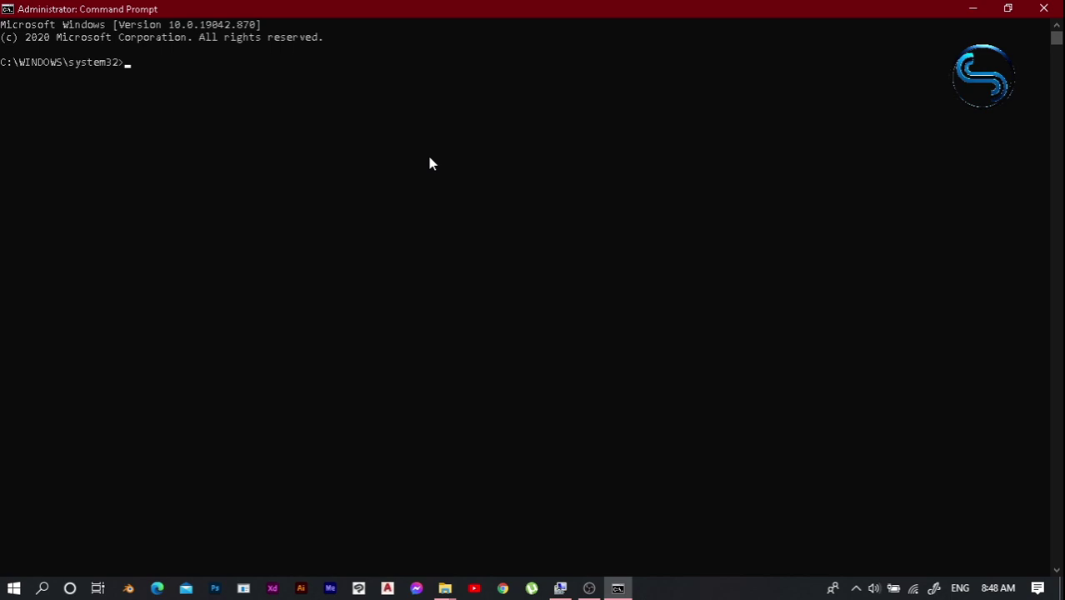
# - Start Diskpart and list the computer's disks with List Disk
pyautogui.write('Diskpart')
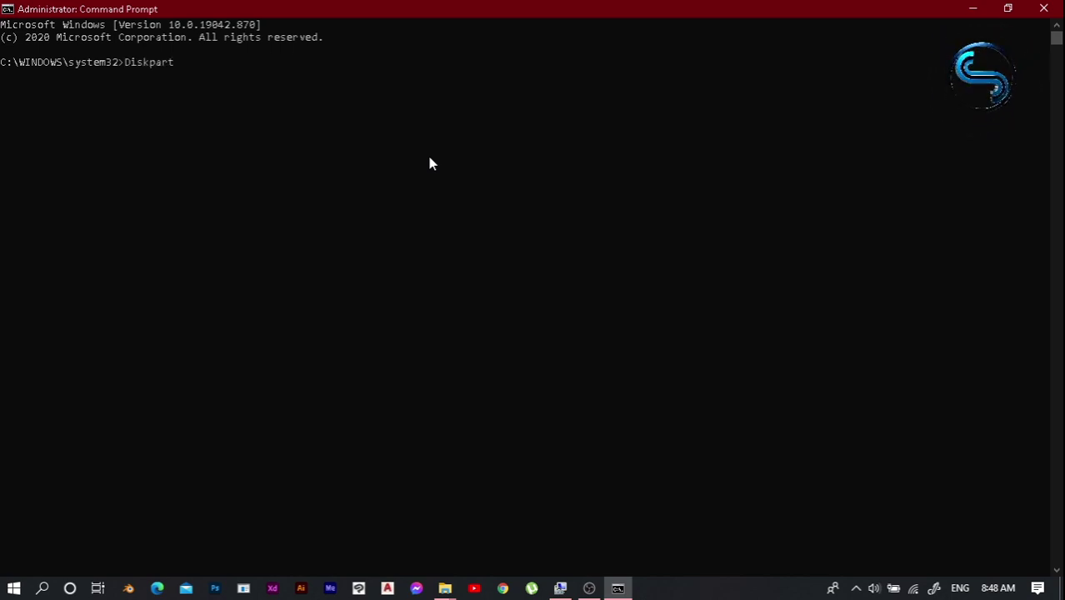
pyautogui.press('Return')
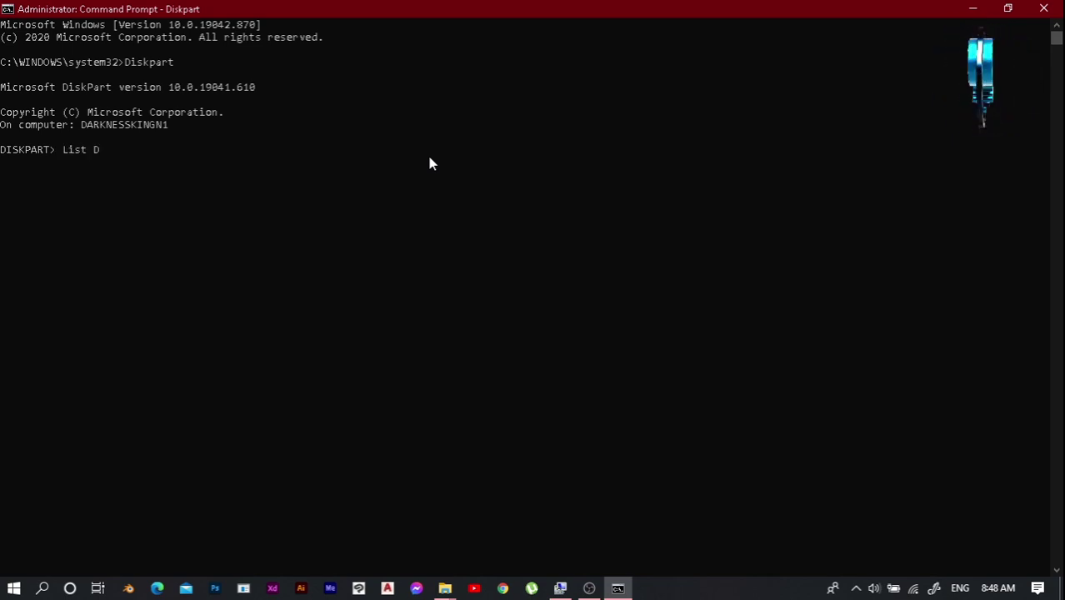
pyautogui.press('Return')
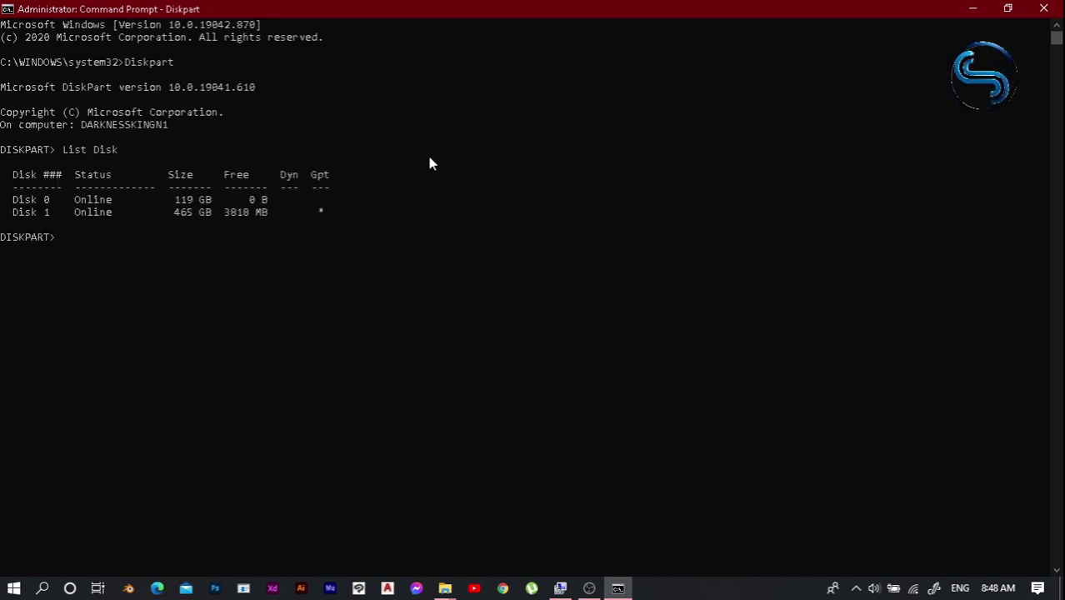
# - Check the disk numbering against Disk Management, and select Disk 1 in DiskPart with Select Disk 1
pyautogui.click(972, 8)
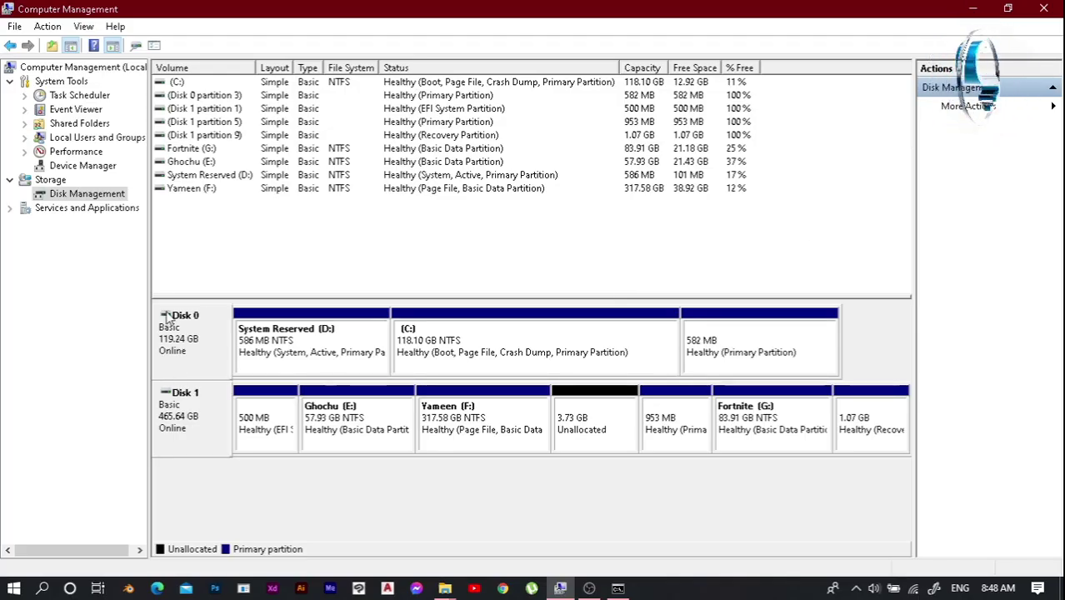
pyautogui.click(618, 588)
pyautogui.moveTo(9, 221); pyautogui.dragTo(161, 226)
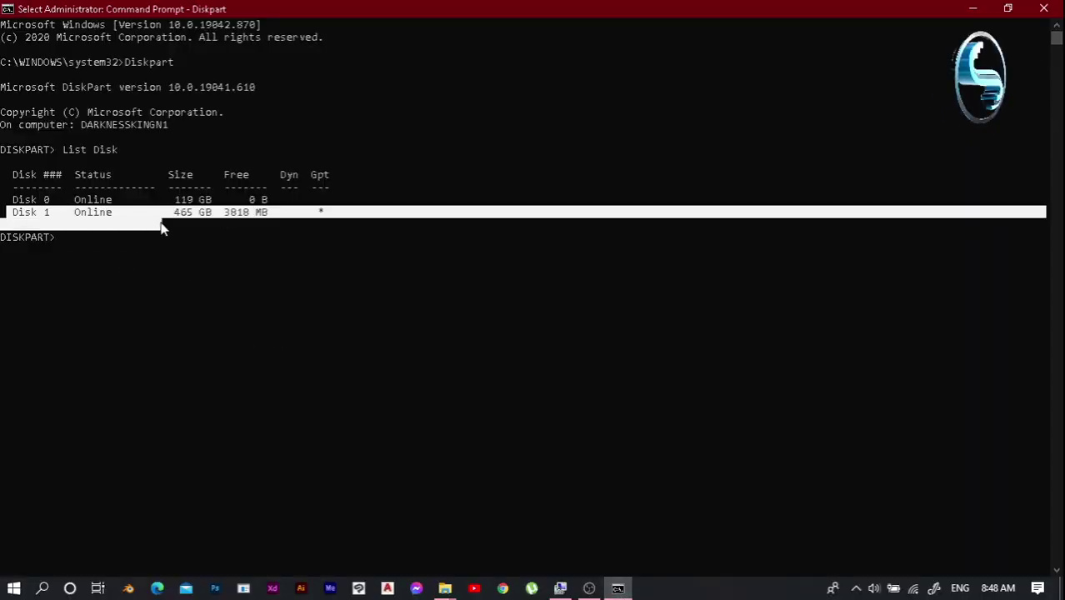
pyautogui.click(121, 237)
pyautogui.write('DISKPART> Sele')
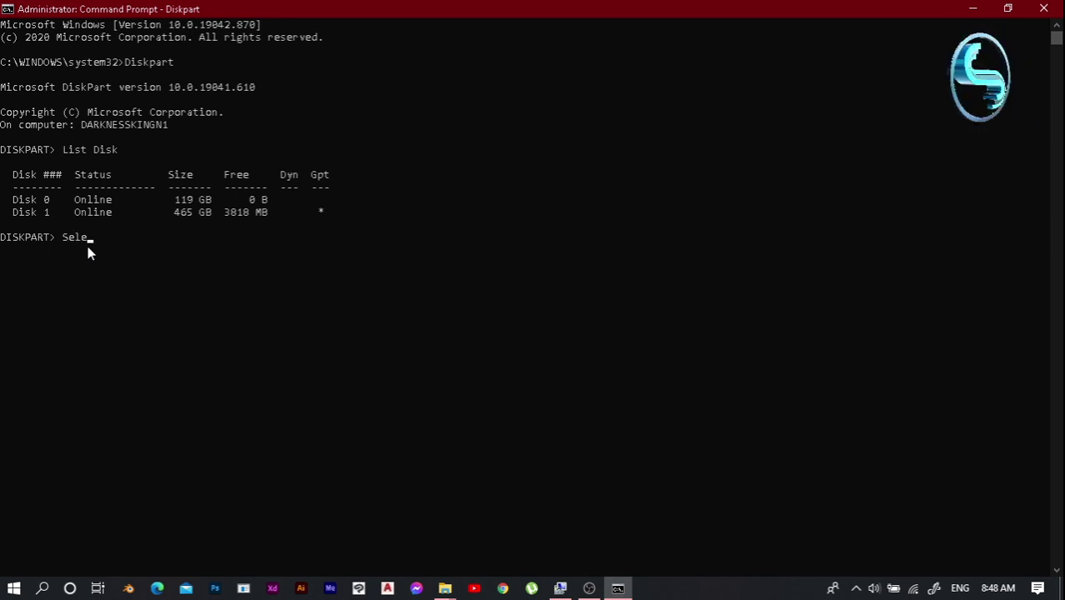
pyautogui.write('ct Disk 1')
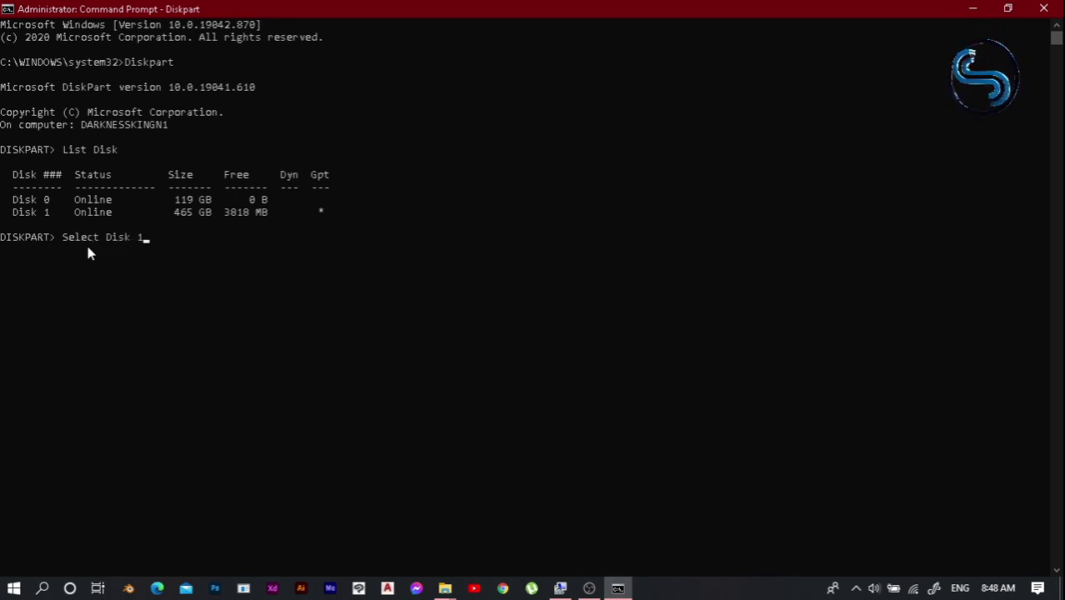
pyautogui.press('Return')
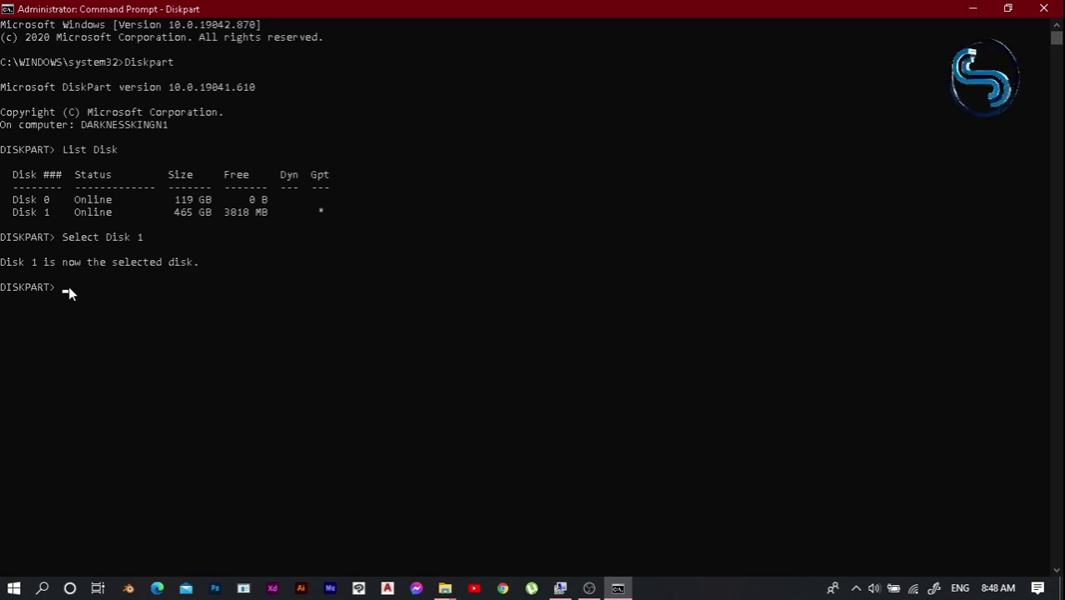
# - List the partitions of the selected disk with List Partition
pyautogui.write('List')
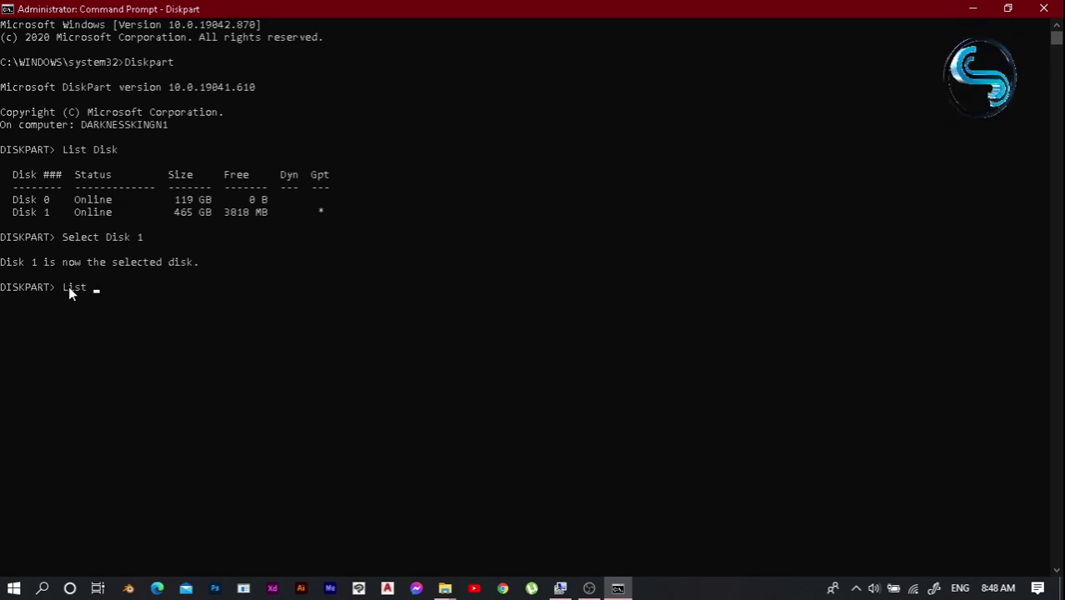
pyautogui.write(' Partition')
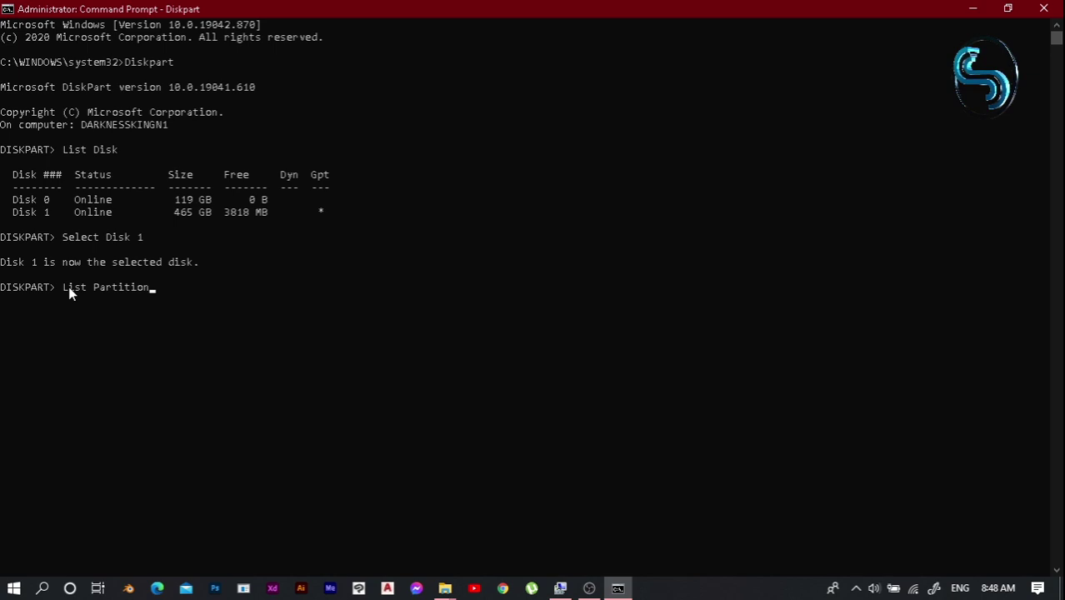
pyautogui.press('Return')
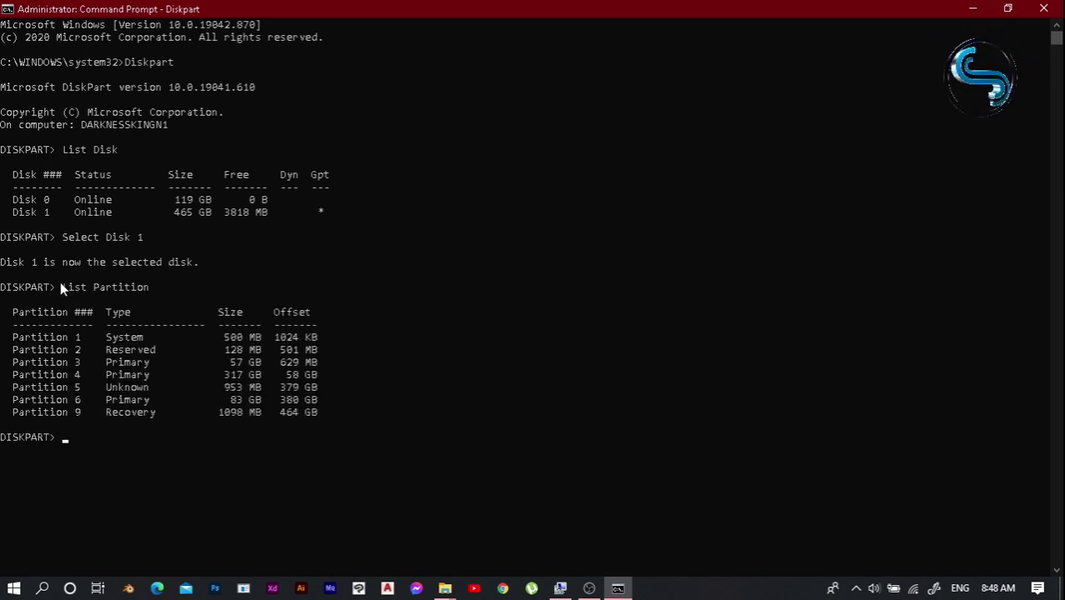
# - Examine the partition list of Disk 1, noting the number and type of the recovery partition
pyautogui.moveTo(7, 338); pyautogui.dragTo(338, 412)
pyautogui.click(253, 435)
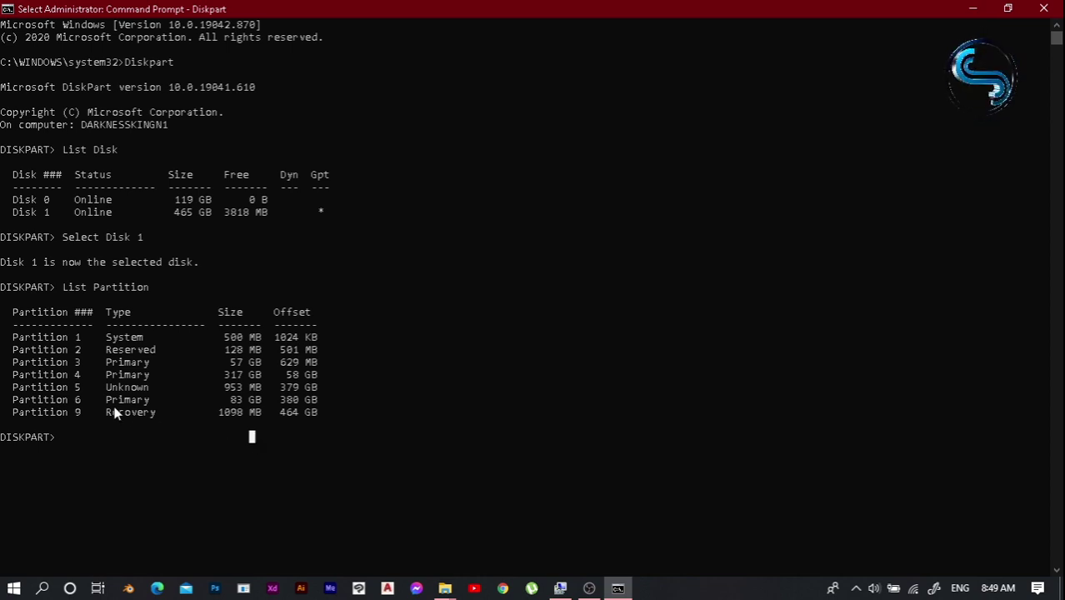
pyautogui.moveTo(15, 337); pyautogui.dragTo(337, 401)
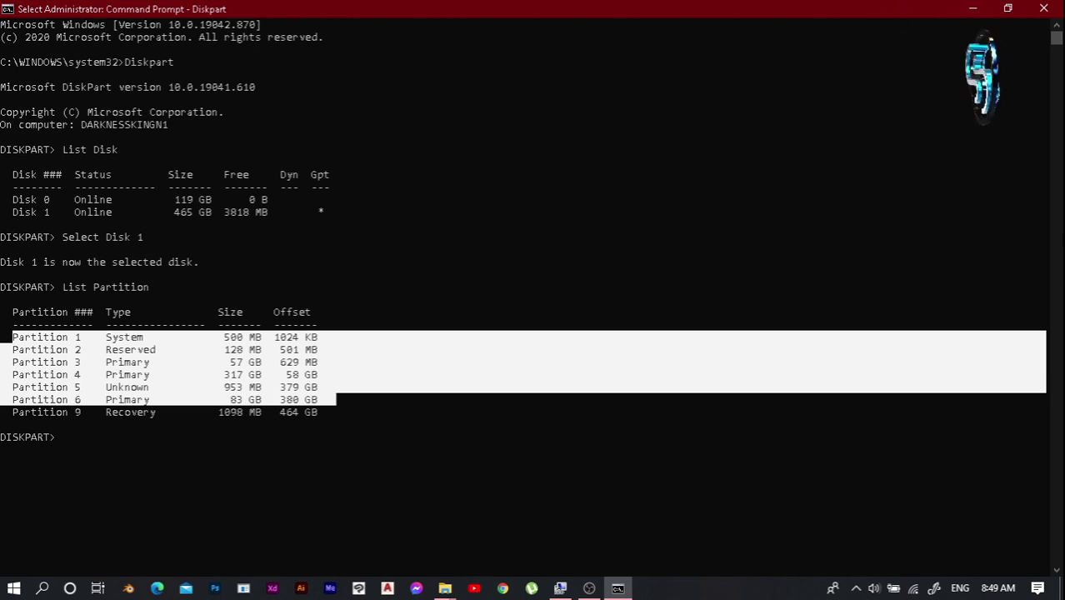
pyautogui.rightClick(414, 412)
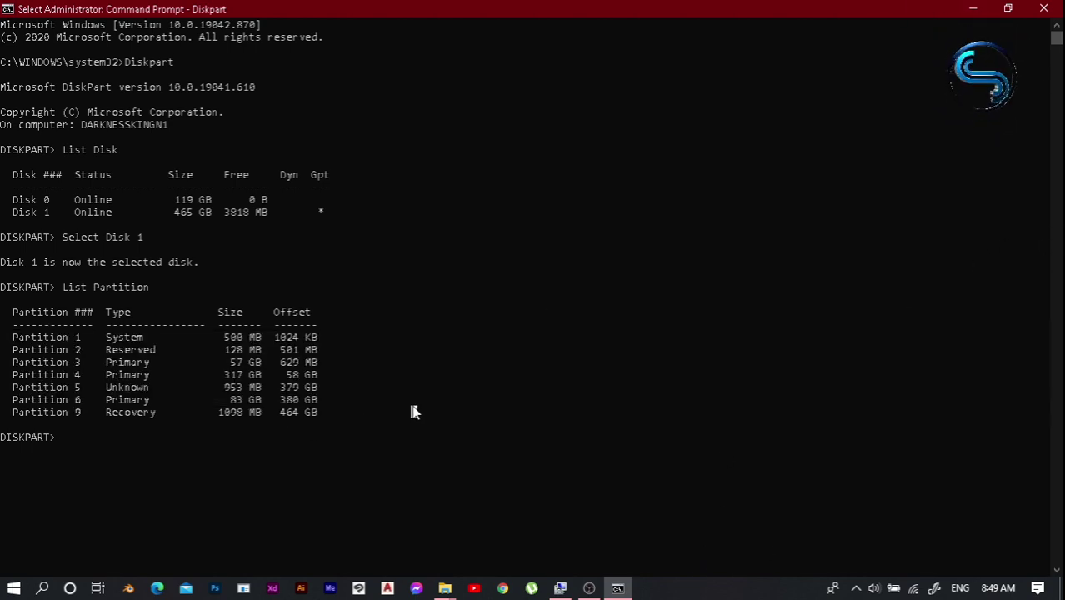
pyautogui.moveTo(5, 335); pyautogui.dragTo(333, 417)
pyautogui.click(223, 451)
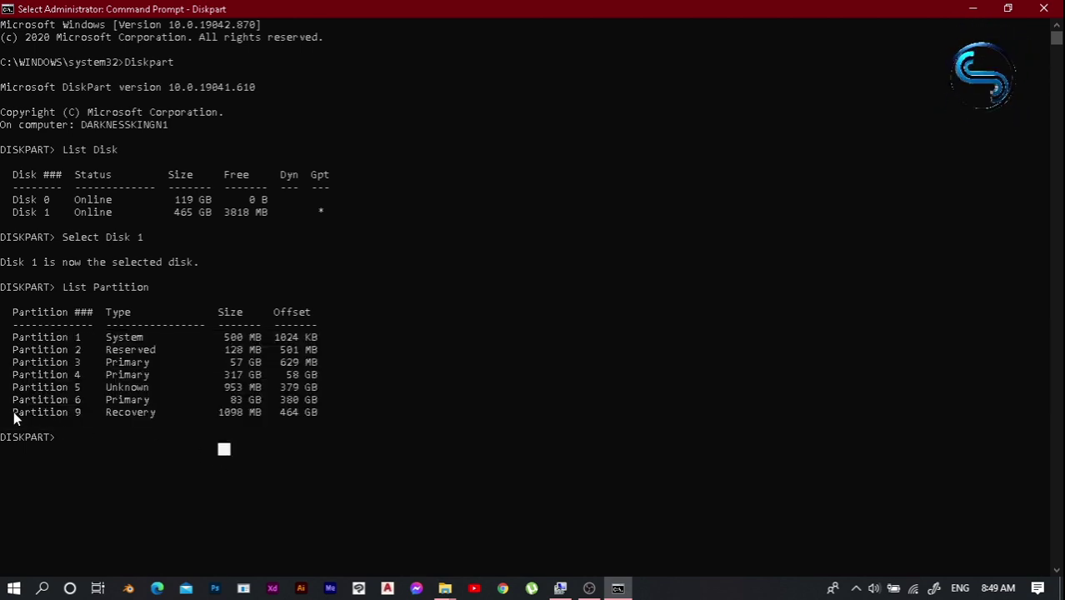
pyautogui.moveTo(13, 414); pyautogui.dragTo(335, 416)
pyautogui.click(114, 416)
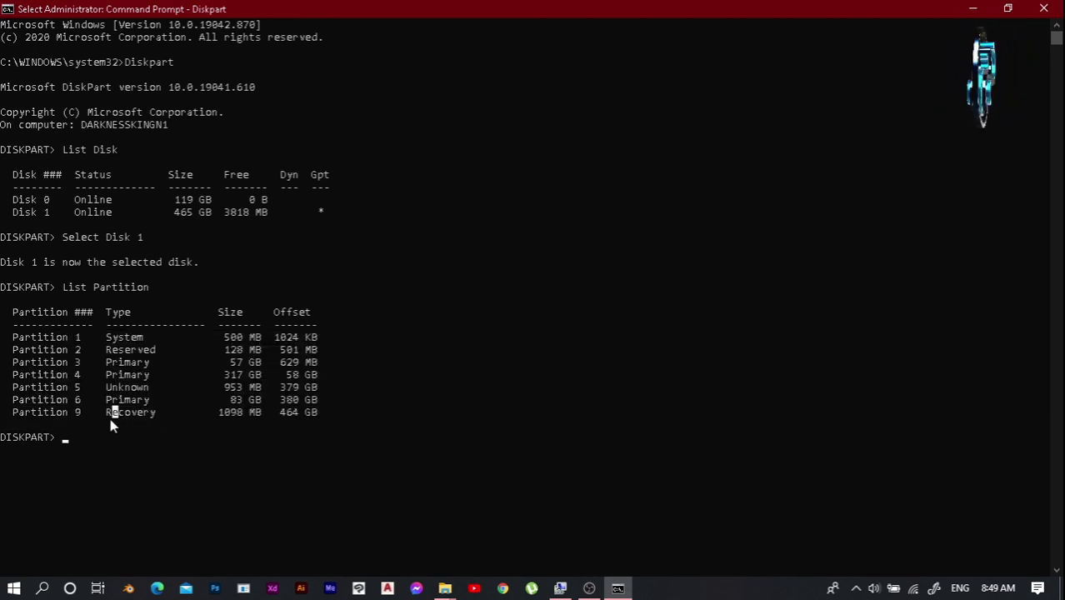
pyautogui.doubleClick(129, 414)
pyautogui.click(205, 449)
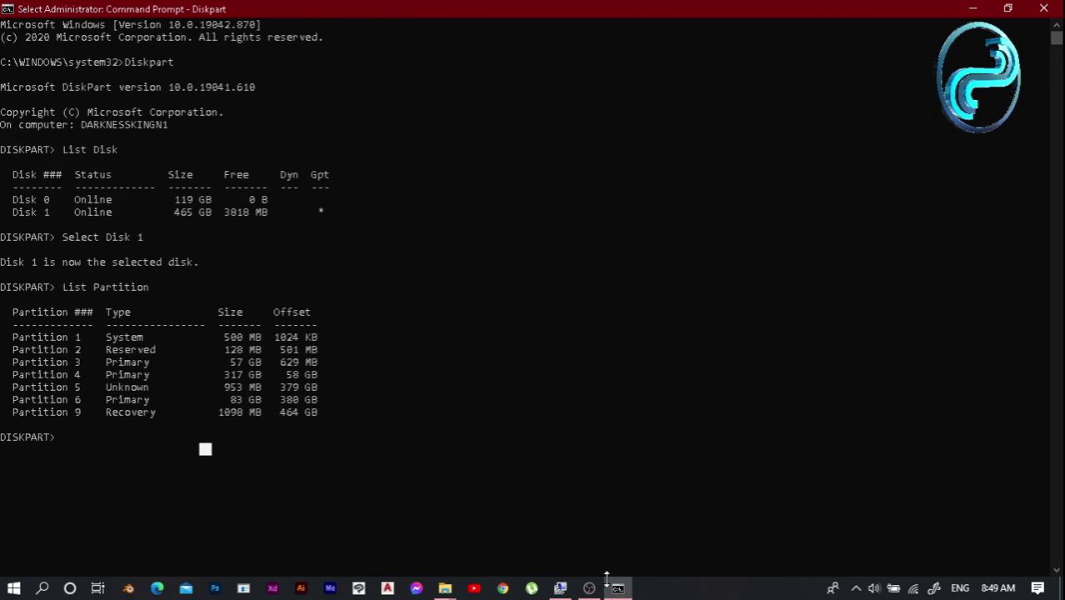
# - Compare the recovery partition at the end of Disk 1 in Disk Management with the Partition 9 entry in DiskPart's list
pyautogui.click(561, 589)
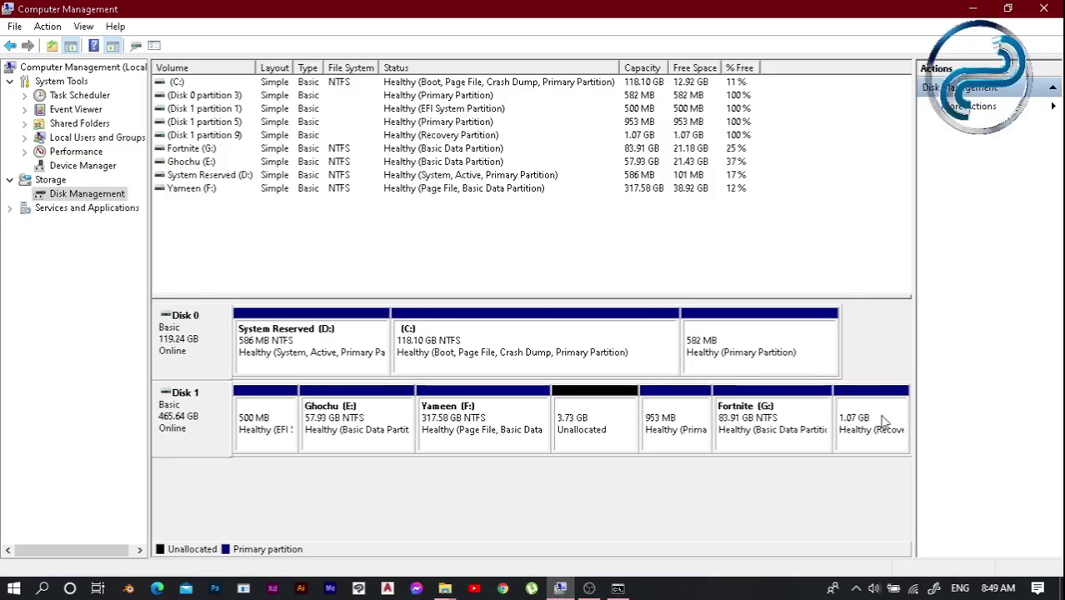
pyautogui.click(975, 8)
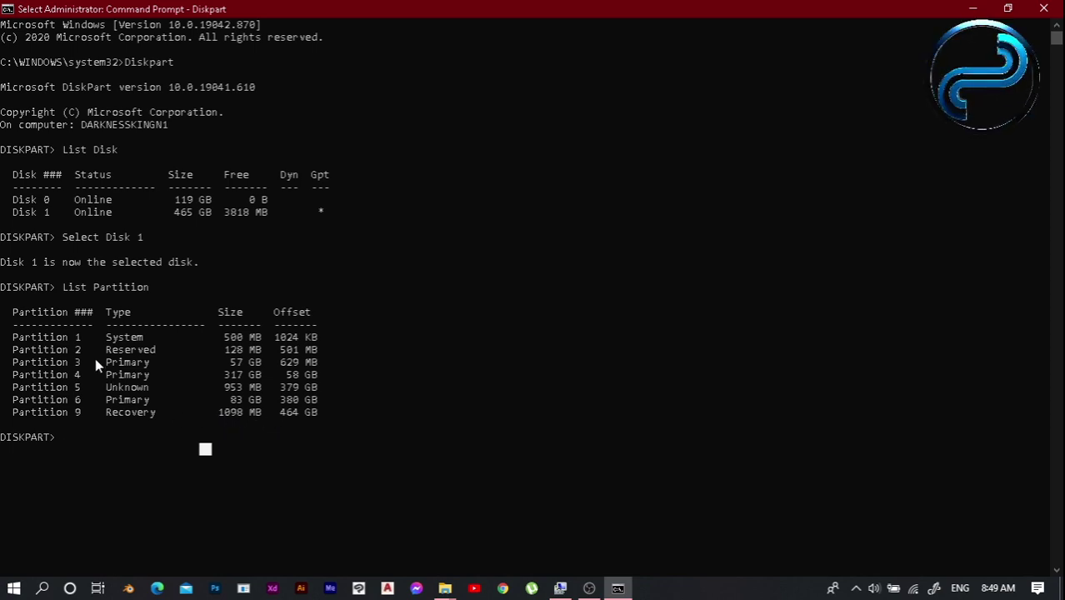
pyautogui.moveTo(2, 412); pyautogui.dragTo(344, 417)
pyautogui.click(47, 425)
pyautogui.moveTo(2, 419); pyautogui.dragTo(83, 416)
pyautogui.click(71, 429)
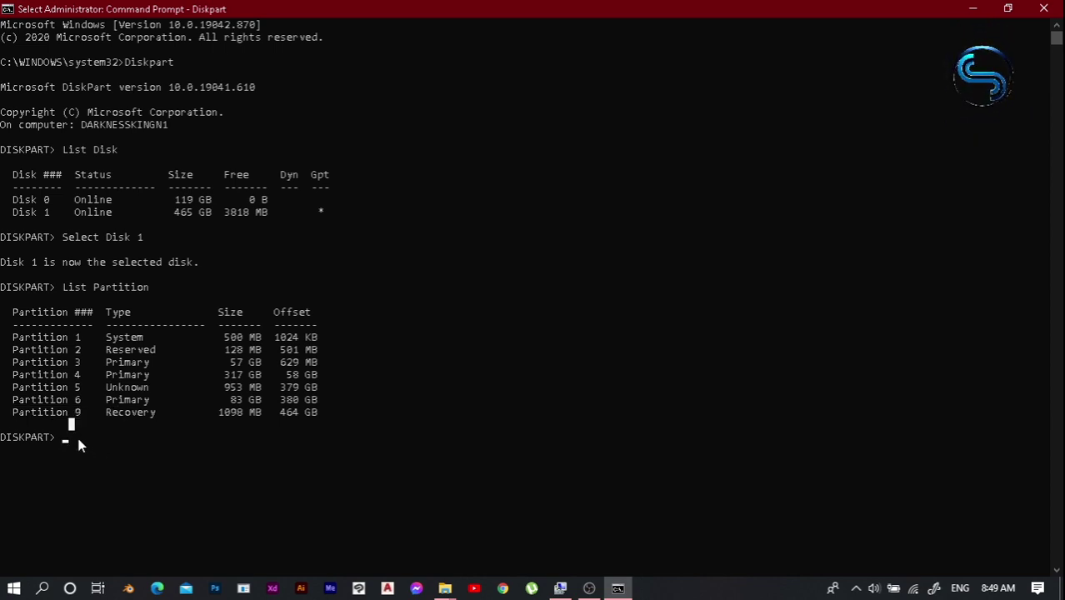
# - Select the recovery partition in DiskPart with Select Partition 9
pyautogui.write('Sl')
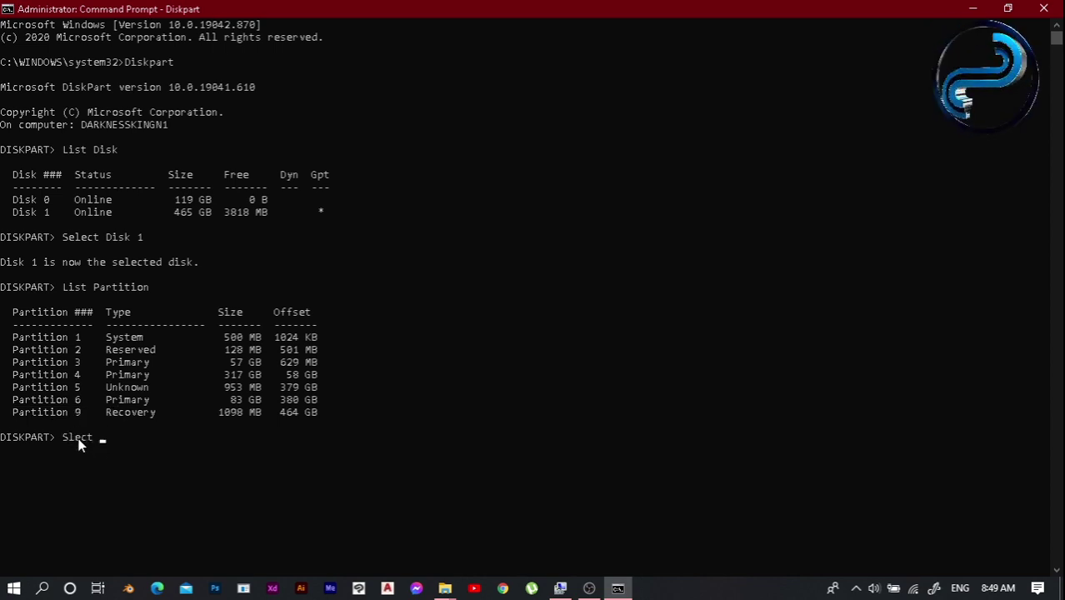
pyautogui.write('elect ')
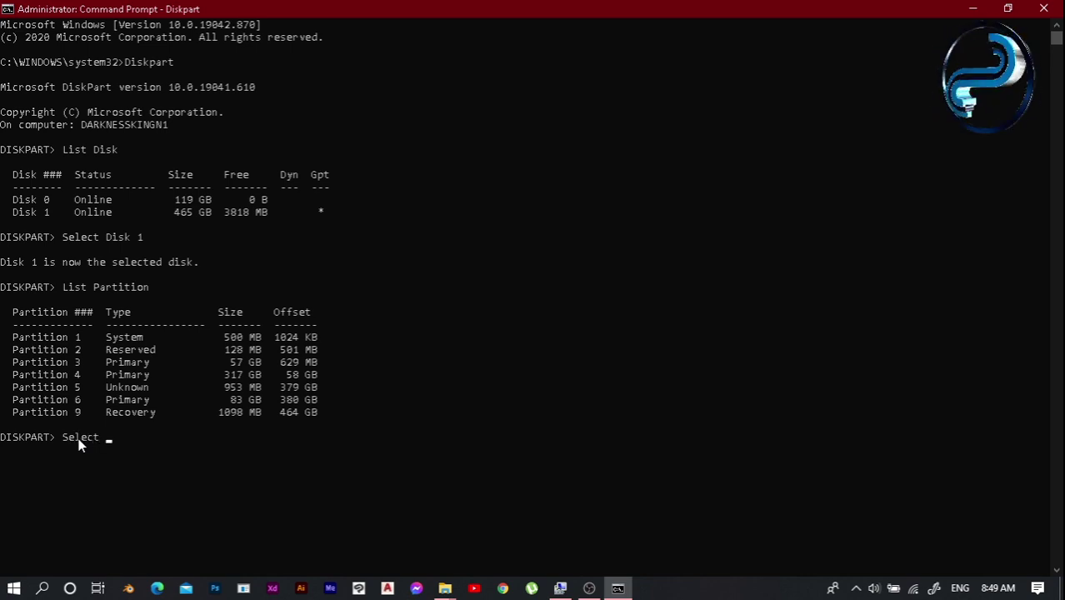
pyautogui.write('Partition')
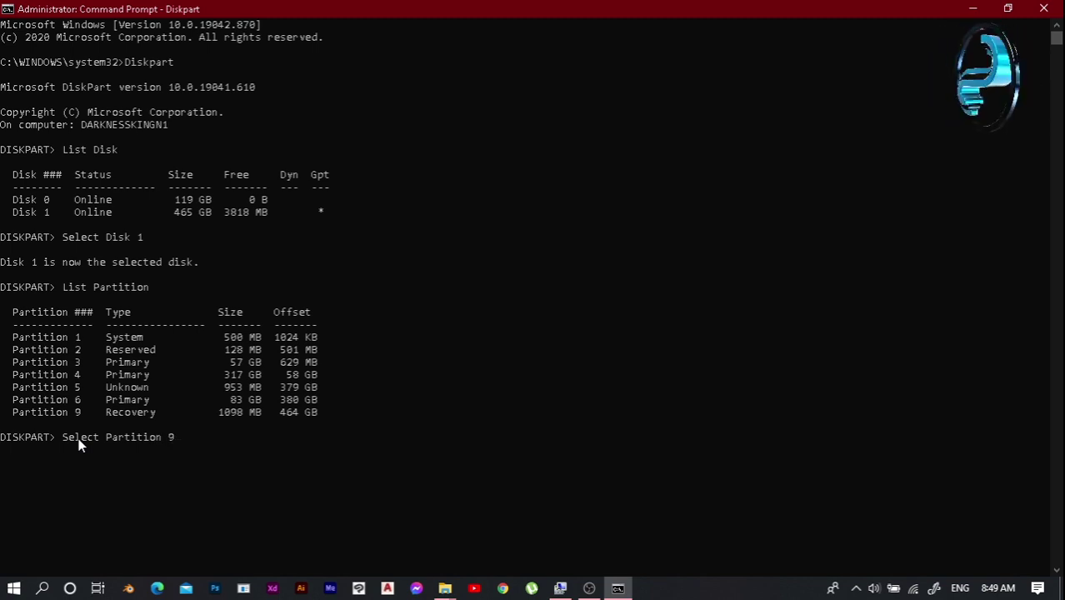
pyautogui.write(' 9')
pyautogui.press('Return')
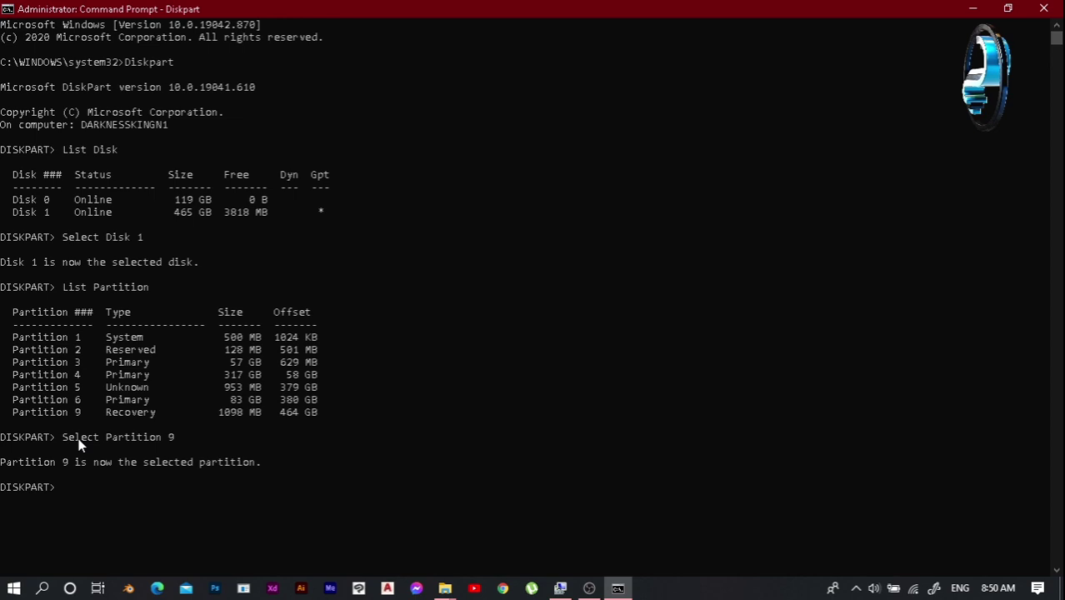
# - Delete the selected recovery partition in DiskPart with Delete Partition Override
pyautogui.write('Delete')
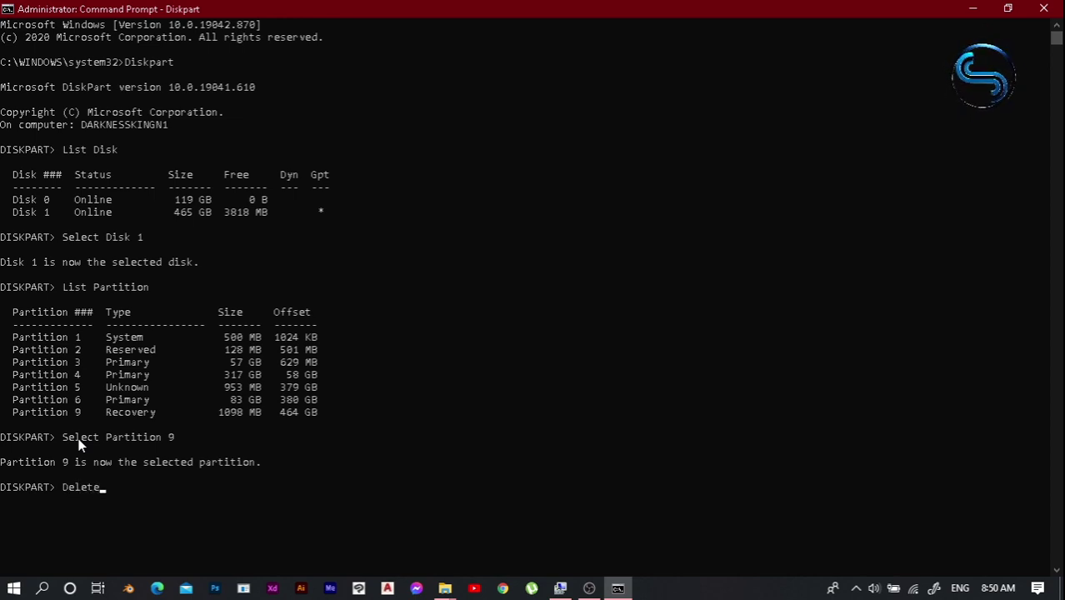
pyautogui.write(' Partition')
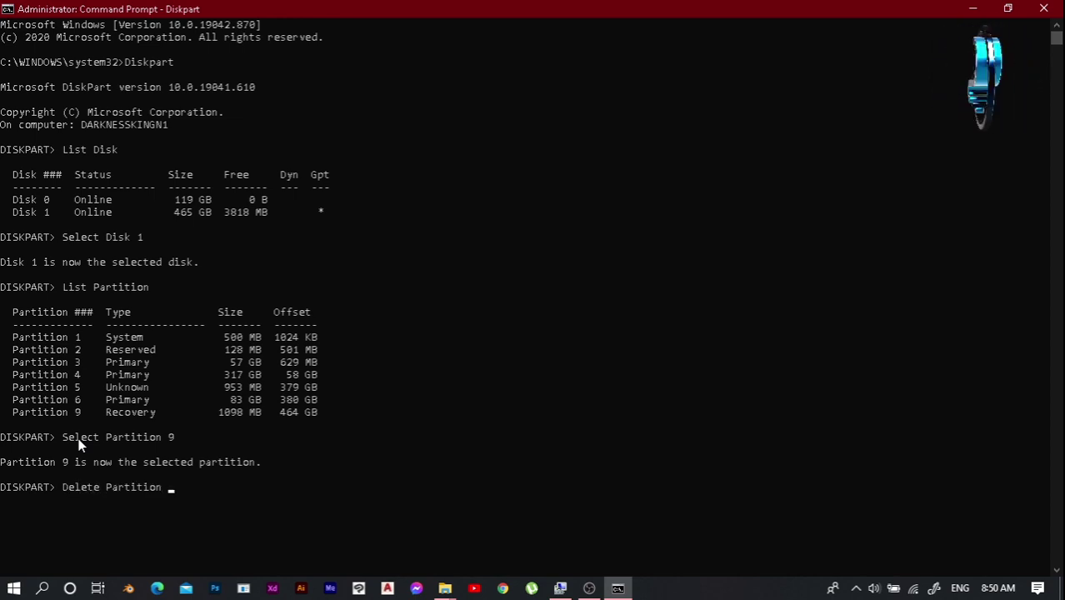
pyautogui.write(' Override')
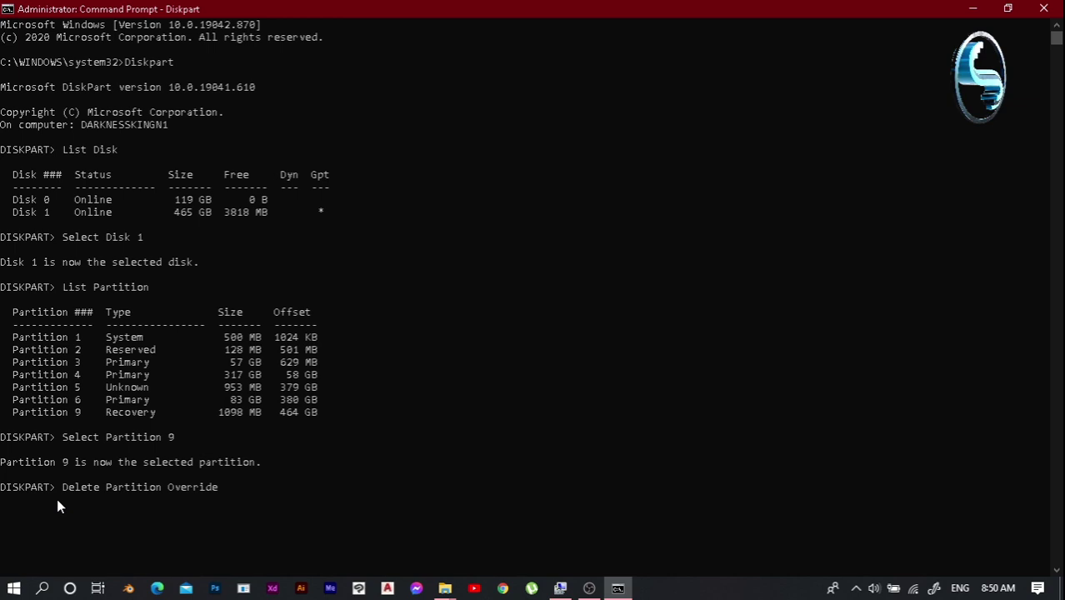
pyautogui.moveTo(57, 487); pyautogui.dragTo(162, 491)
pyautogui.rightClick(163, 495)
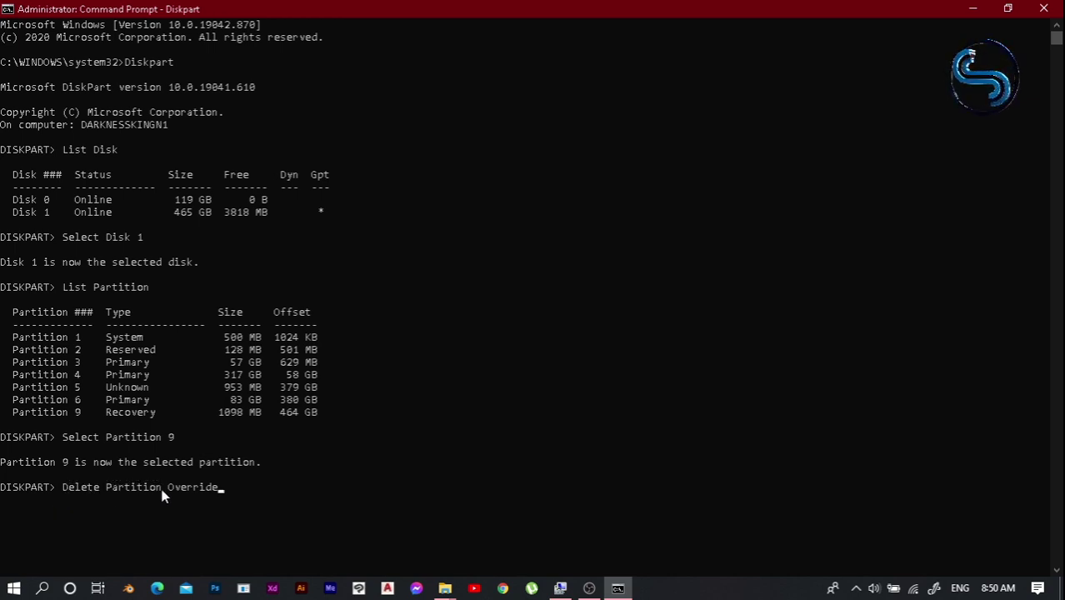
pyautogui.press('Return')
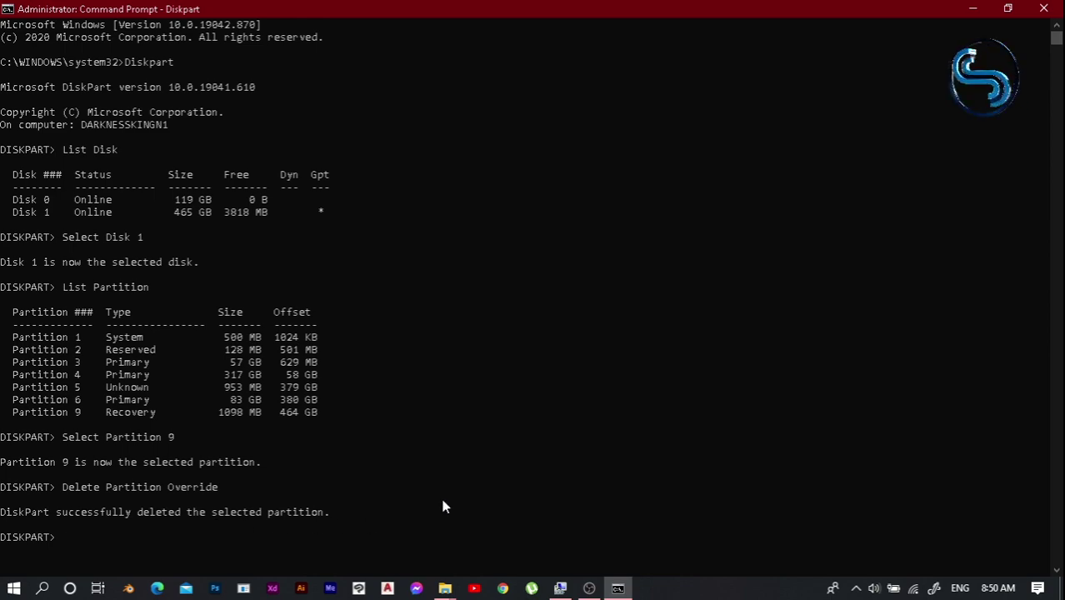
# - Switch to Disk Management and check the volume options for the former recovery space and the Fortnite (G:) volume on Disk 1
pyautogui.click(590, 589)
pyautogui.click(561, 588)
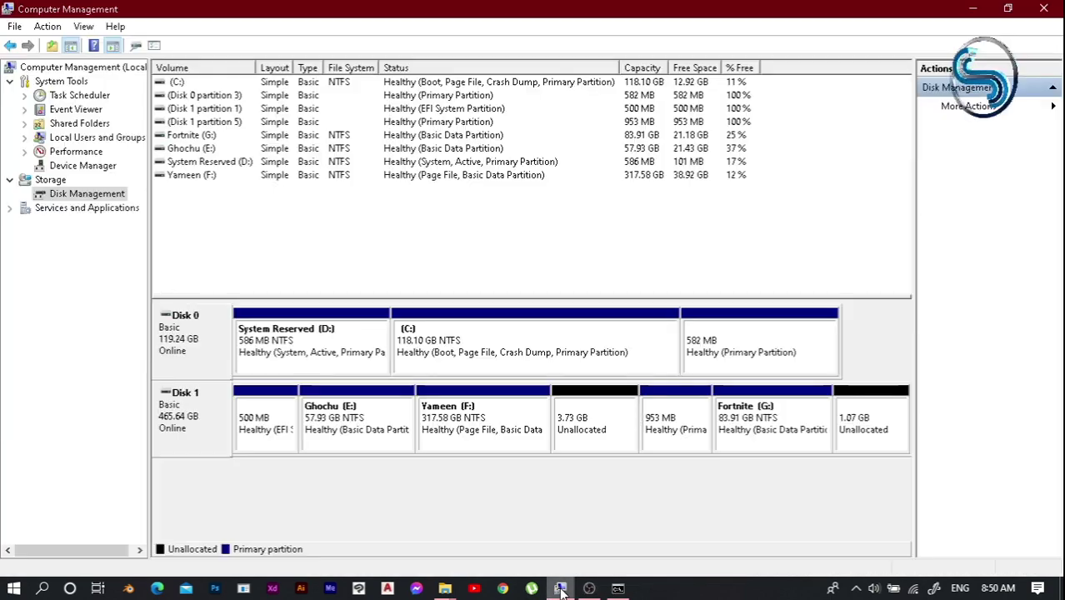
pyautogui.rightClick(862, 417)
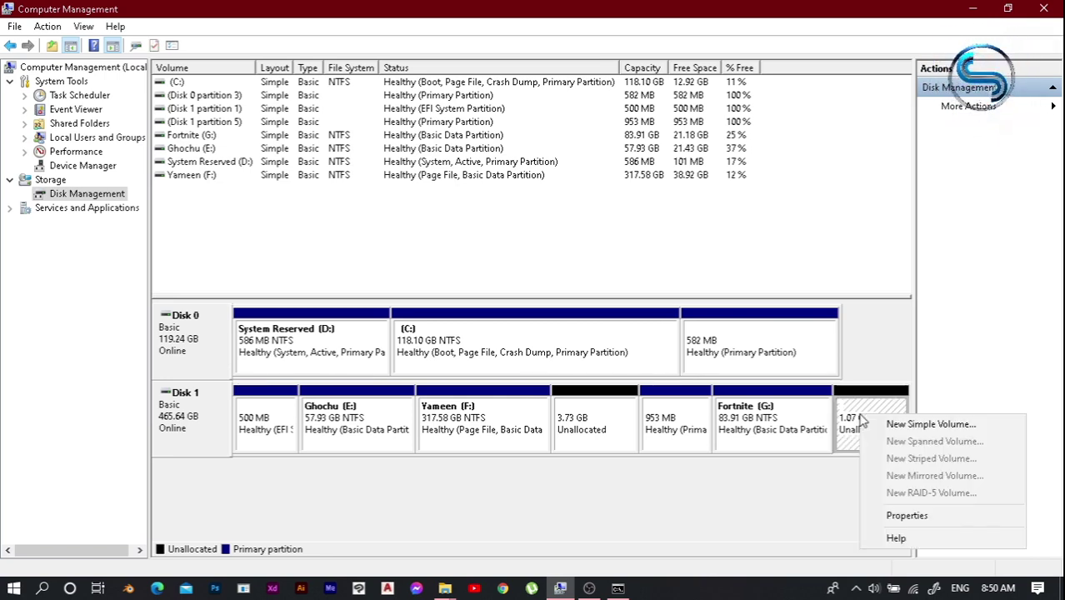
pyautogui.click(816, 495)
pyautogui.rightClick(764, 417)
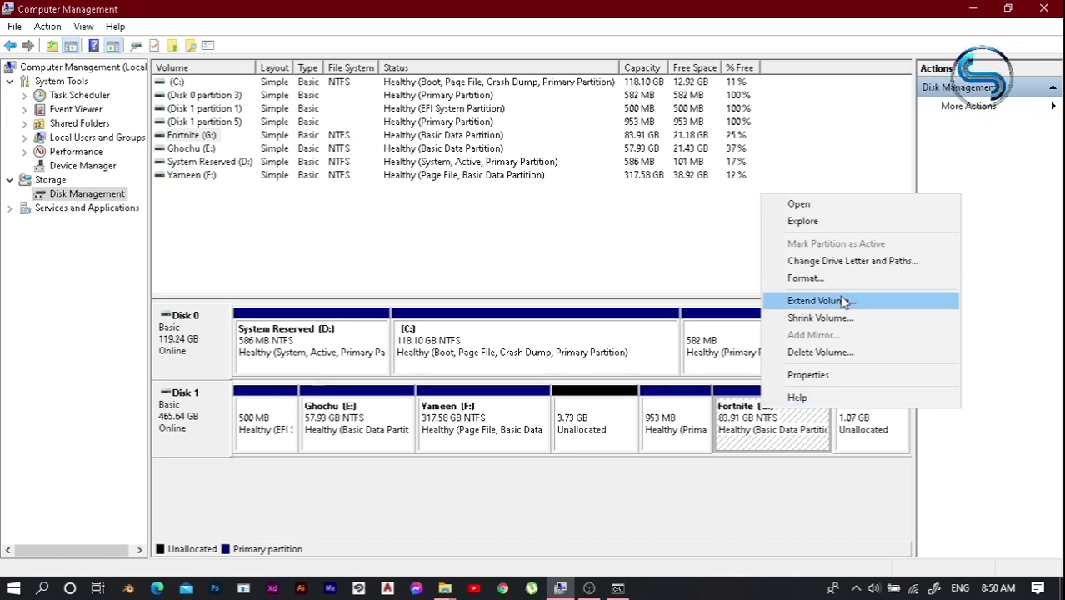
pyautogui.click(801, 483)
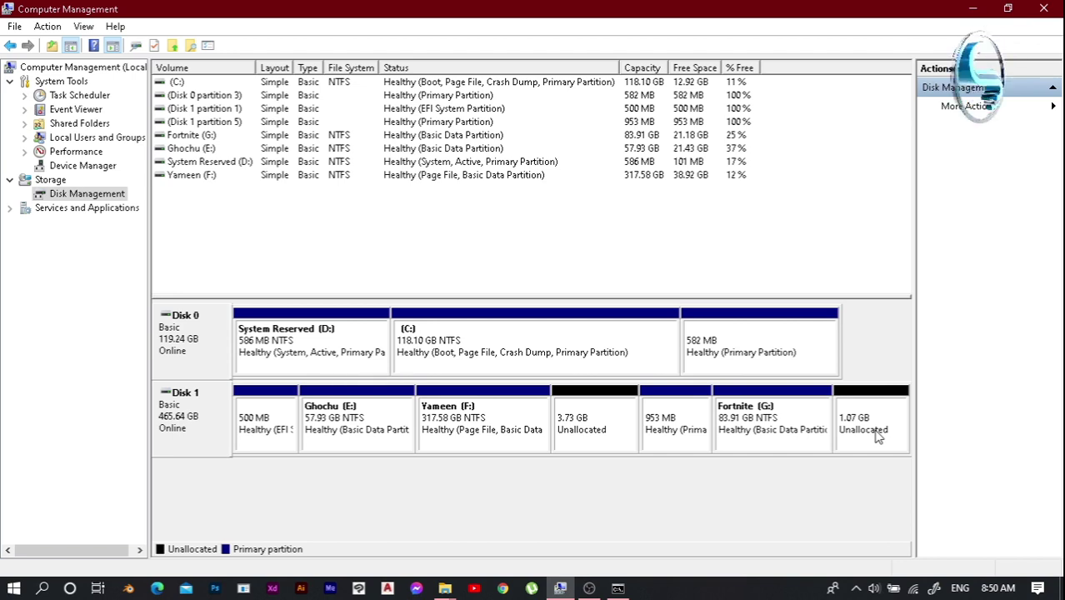
# - Extend the Fortnite (G:) volume with 1098 MB of unallocated space from Disk 1, and close Computer Management
pyautogui.rightClick(774, 411)
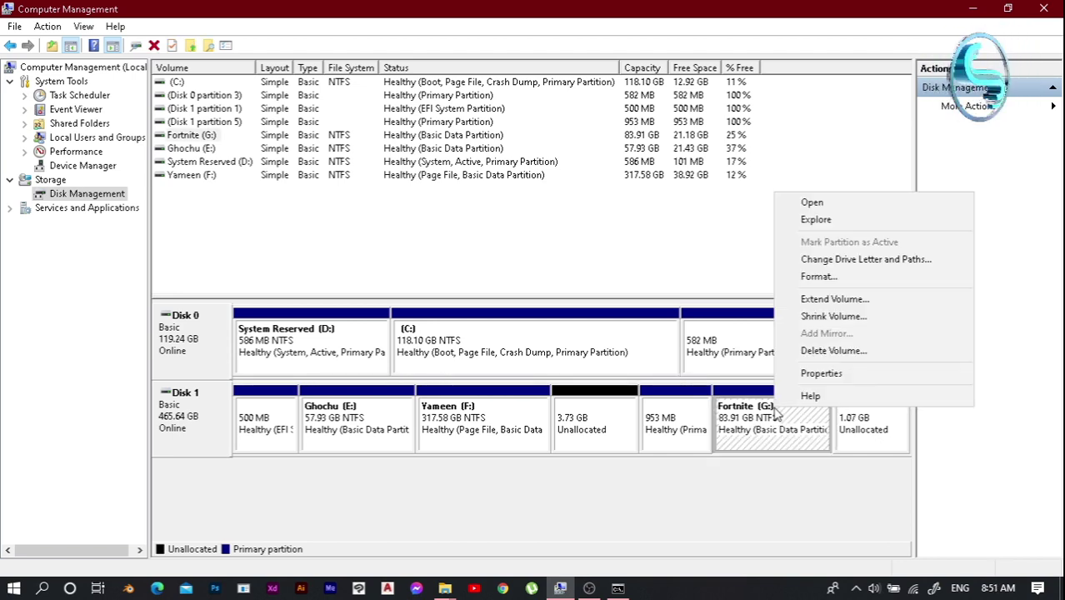
pyautogui.click(834, 300)
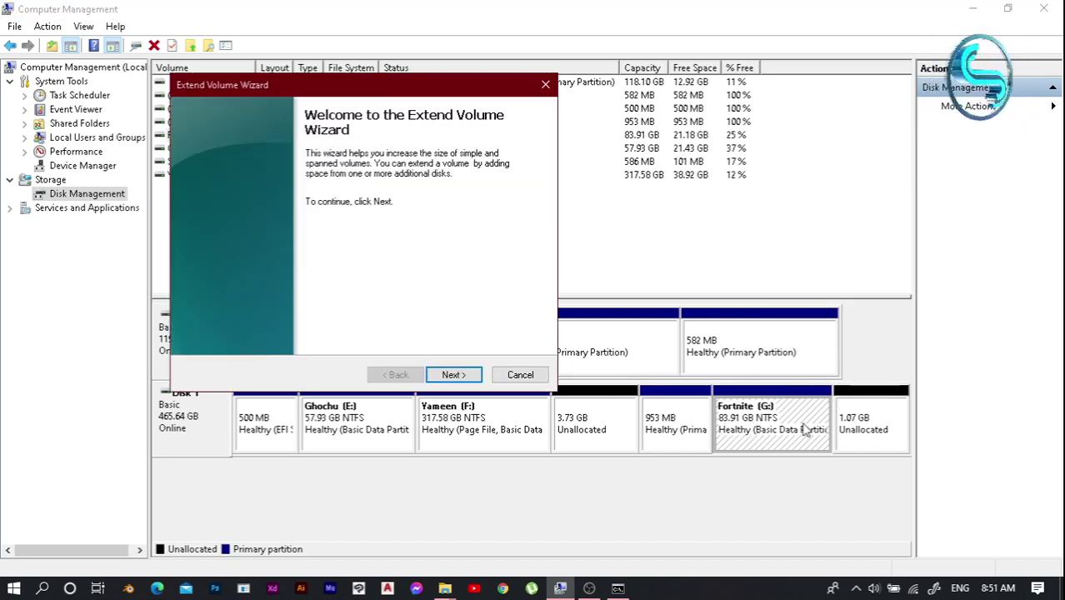
pyautogui.click(447, 376)
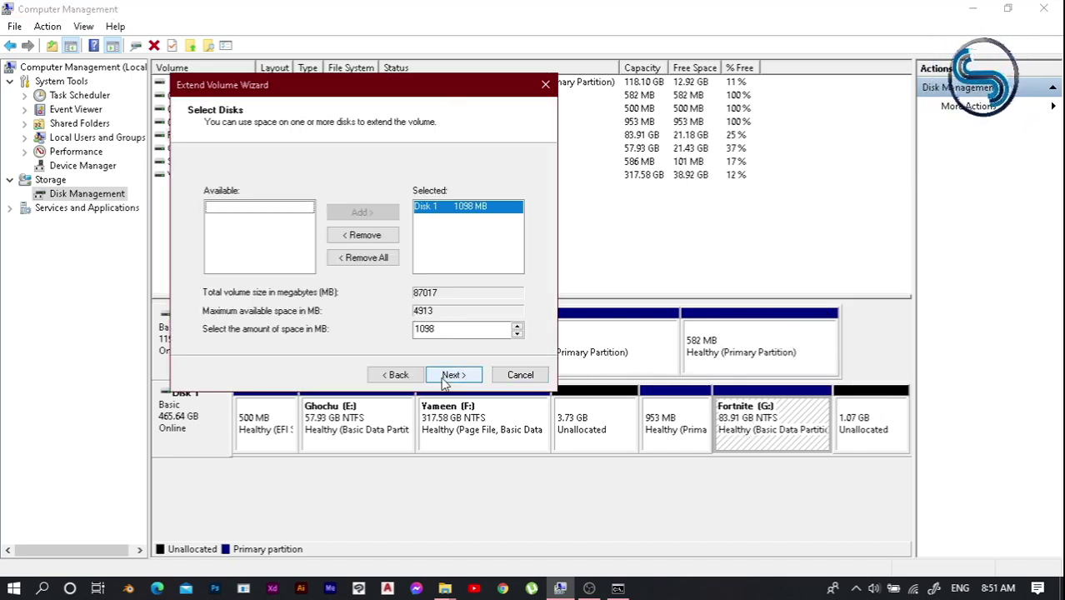
pyautogui.click(448, 376)
pyautogui.click(451, 375)
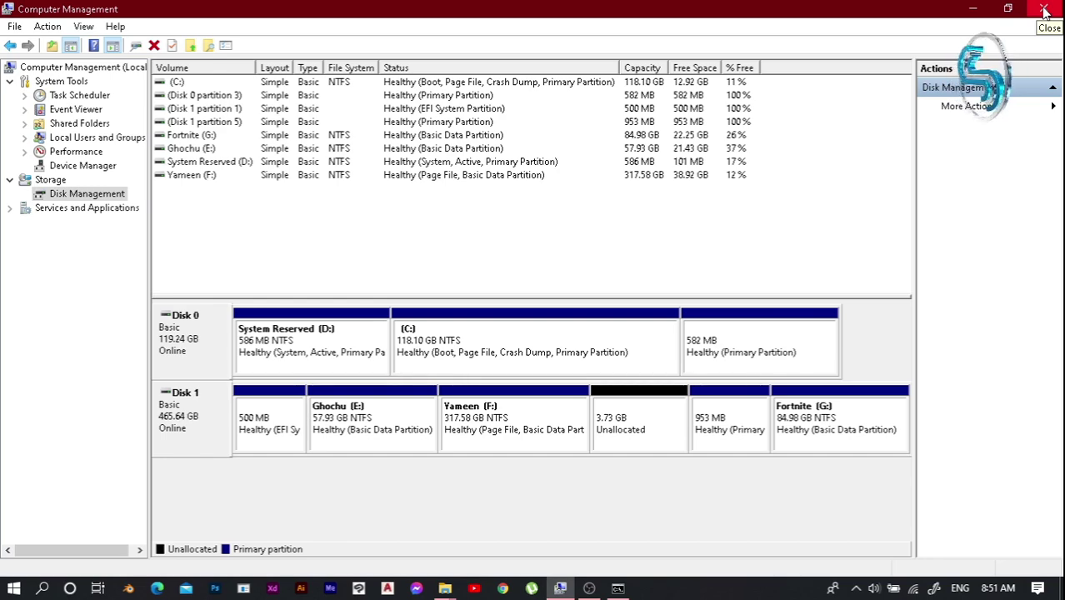
pyautogui.click(1045, 10)
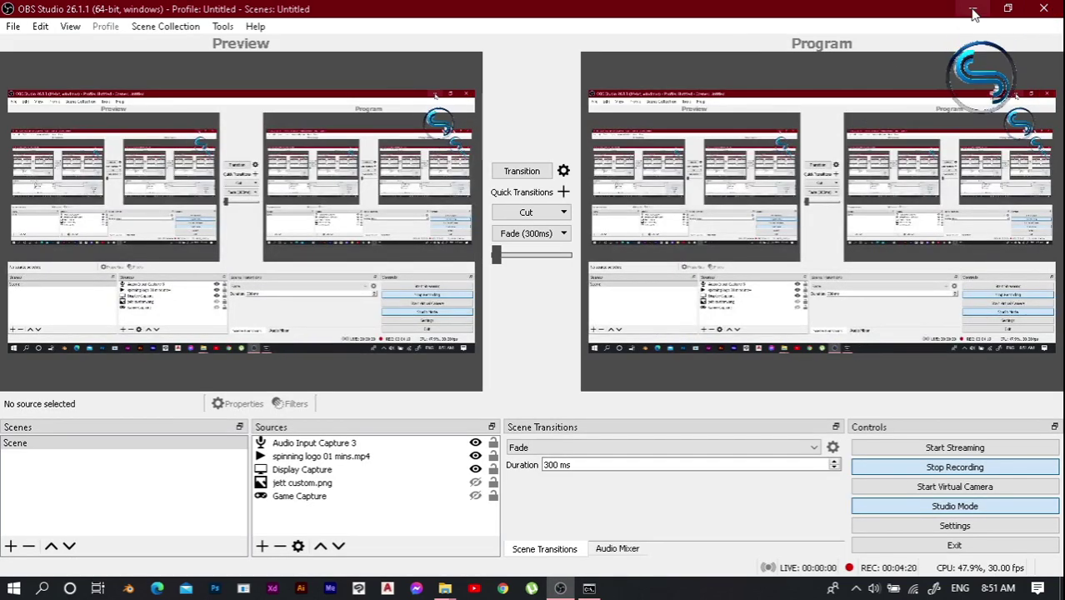